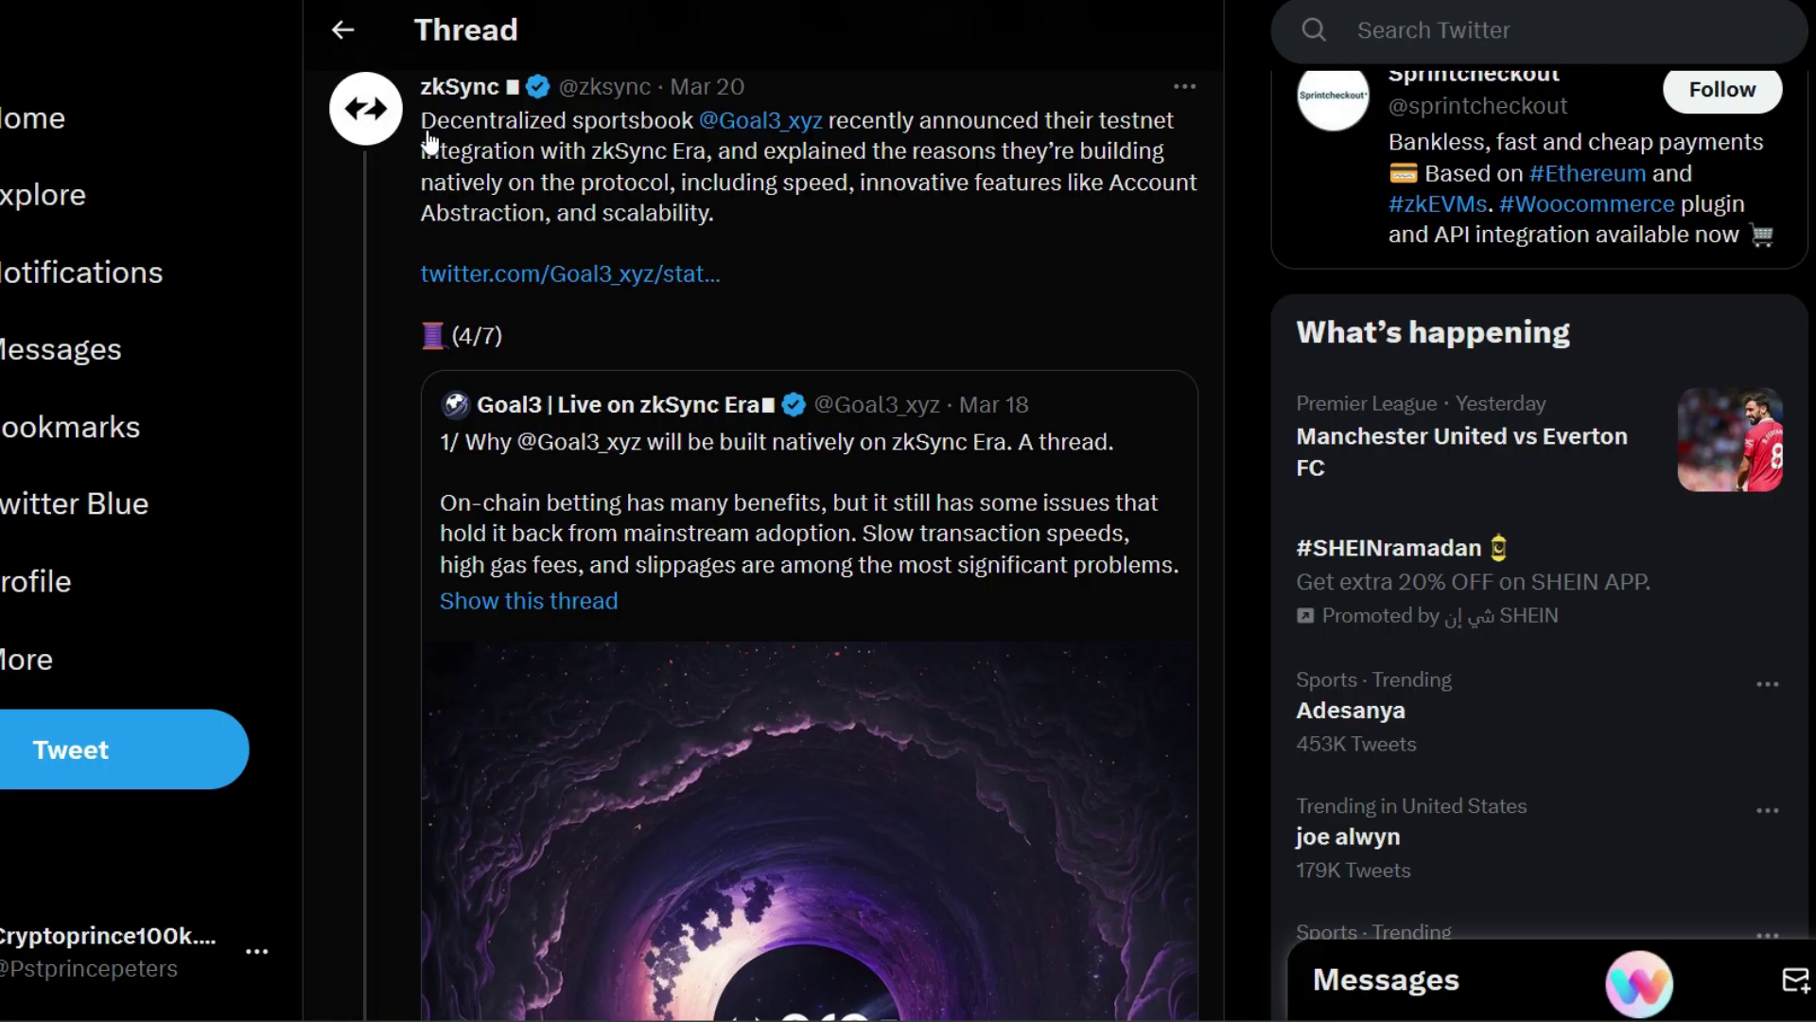
- Read zkSync's thread post about the Goal3 sportsbook's testnet integration with zkSync Era
{"action": "left_click_drag", "start_coordinate": [419, 120], "coordinate": [1166, 211]}
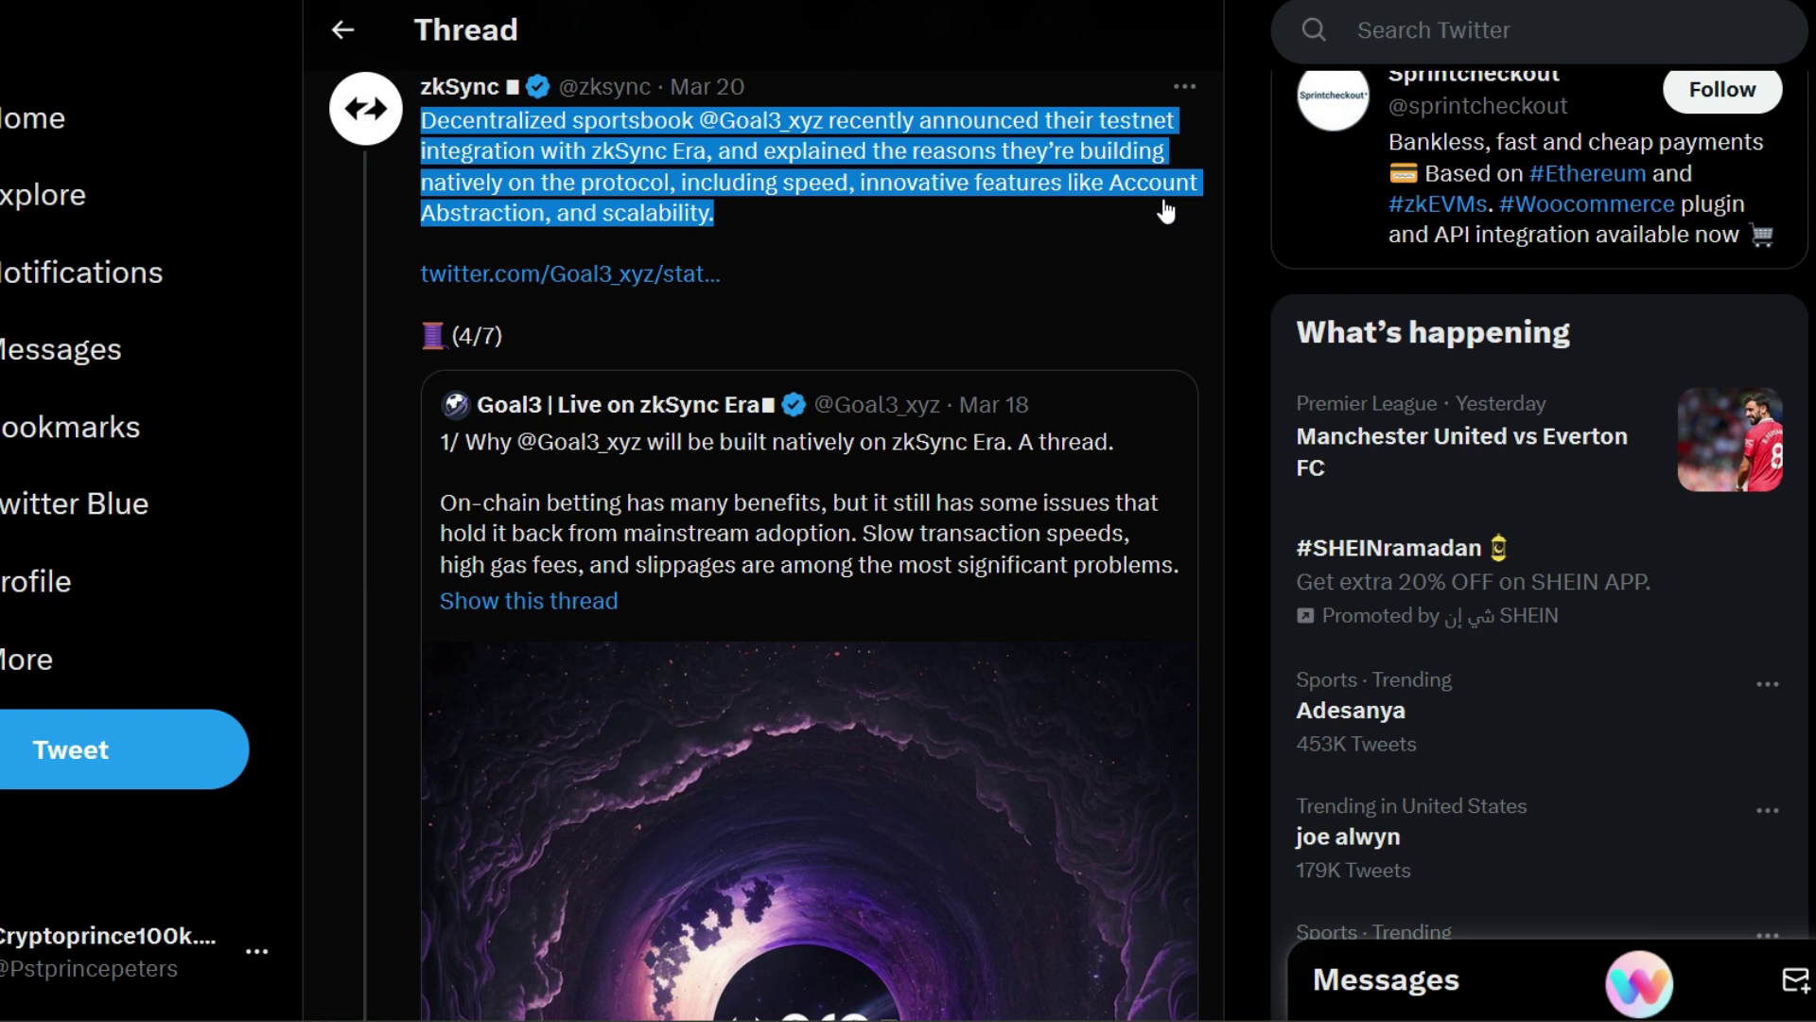
{"action": "left_click_drag", "start_coordinate": [1165, 210], "coordinate": [1249, 345]}
{"action": "scroll", "coordinate": [1131, 535], "scroll_direction": "down", "scroll_amount": 2}
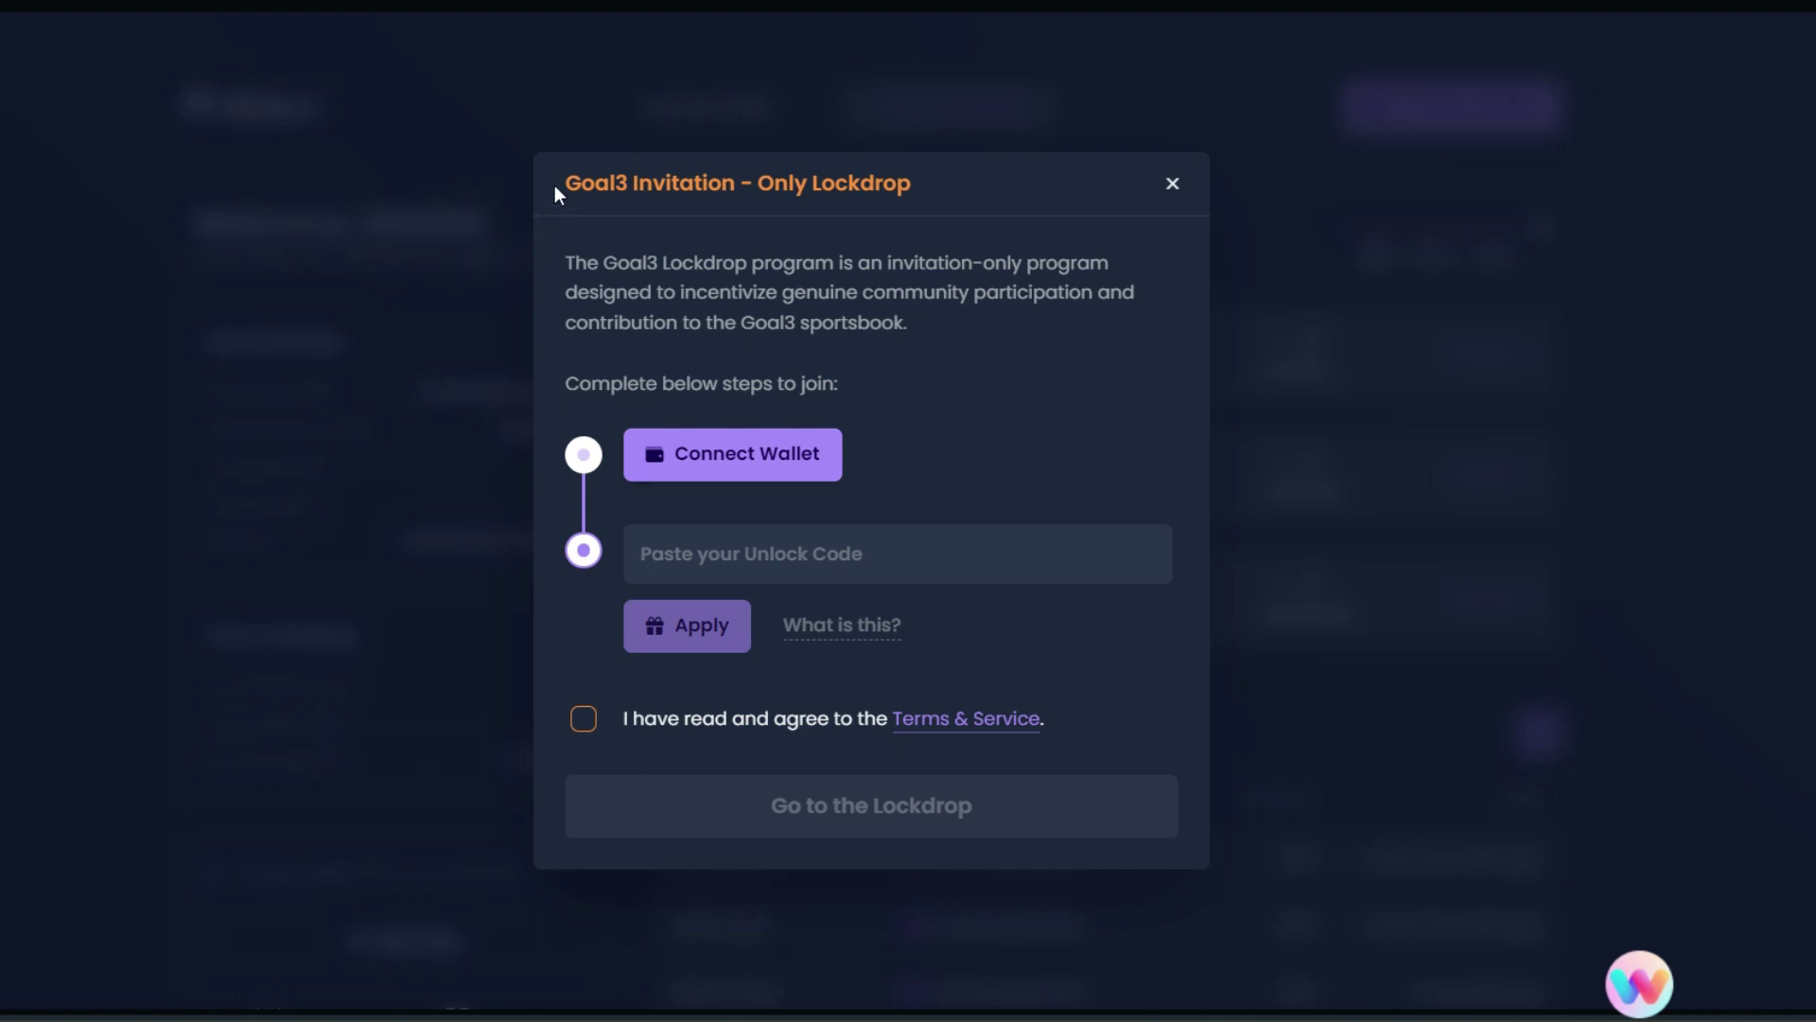
- Connect the crypto wallet in the Goal3 Invitation - Only Lockdrop dialog
{"action": "left_click_drag", "start_coordinate": [565, 182], "coordinate": [937, 178]}
{"action": "left_click", "coordinate": [977, 211]}
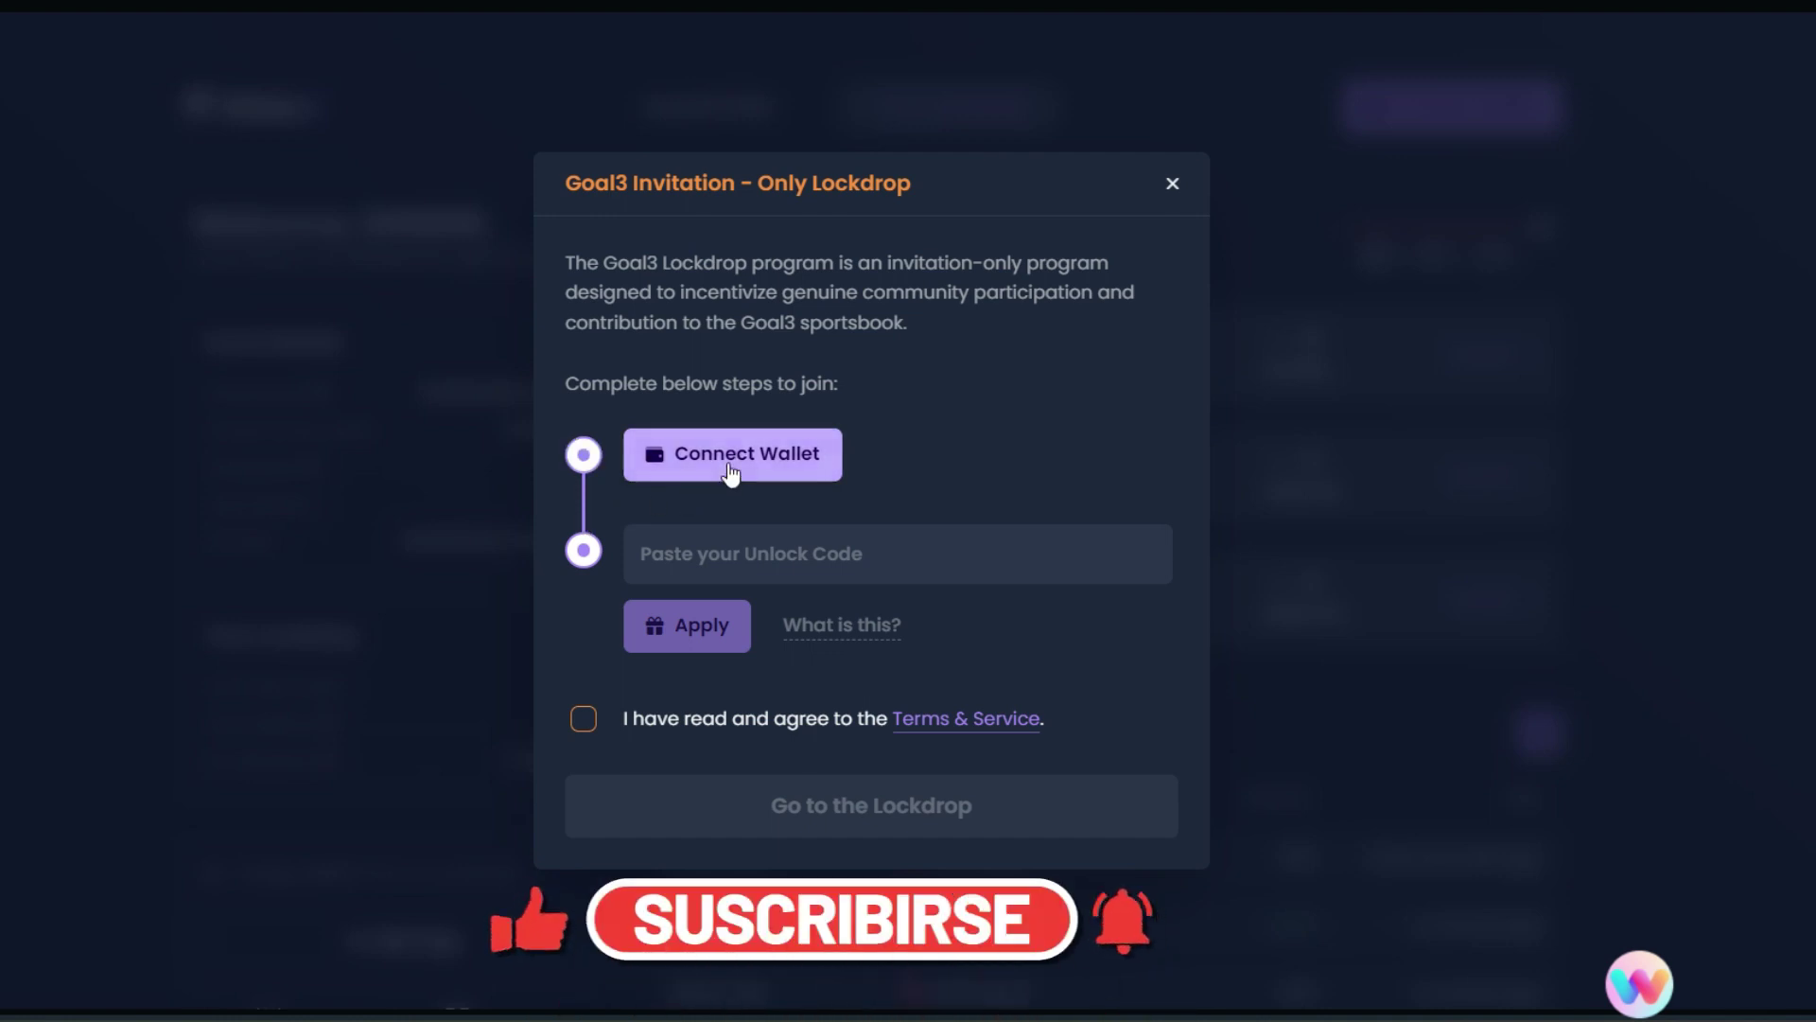
{"action": "left_click", "coordinate": [739, 445]}
{"action": "left_click", "coordinate": [486, 275]}
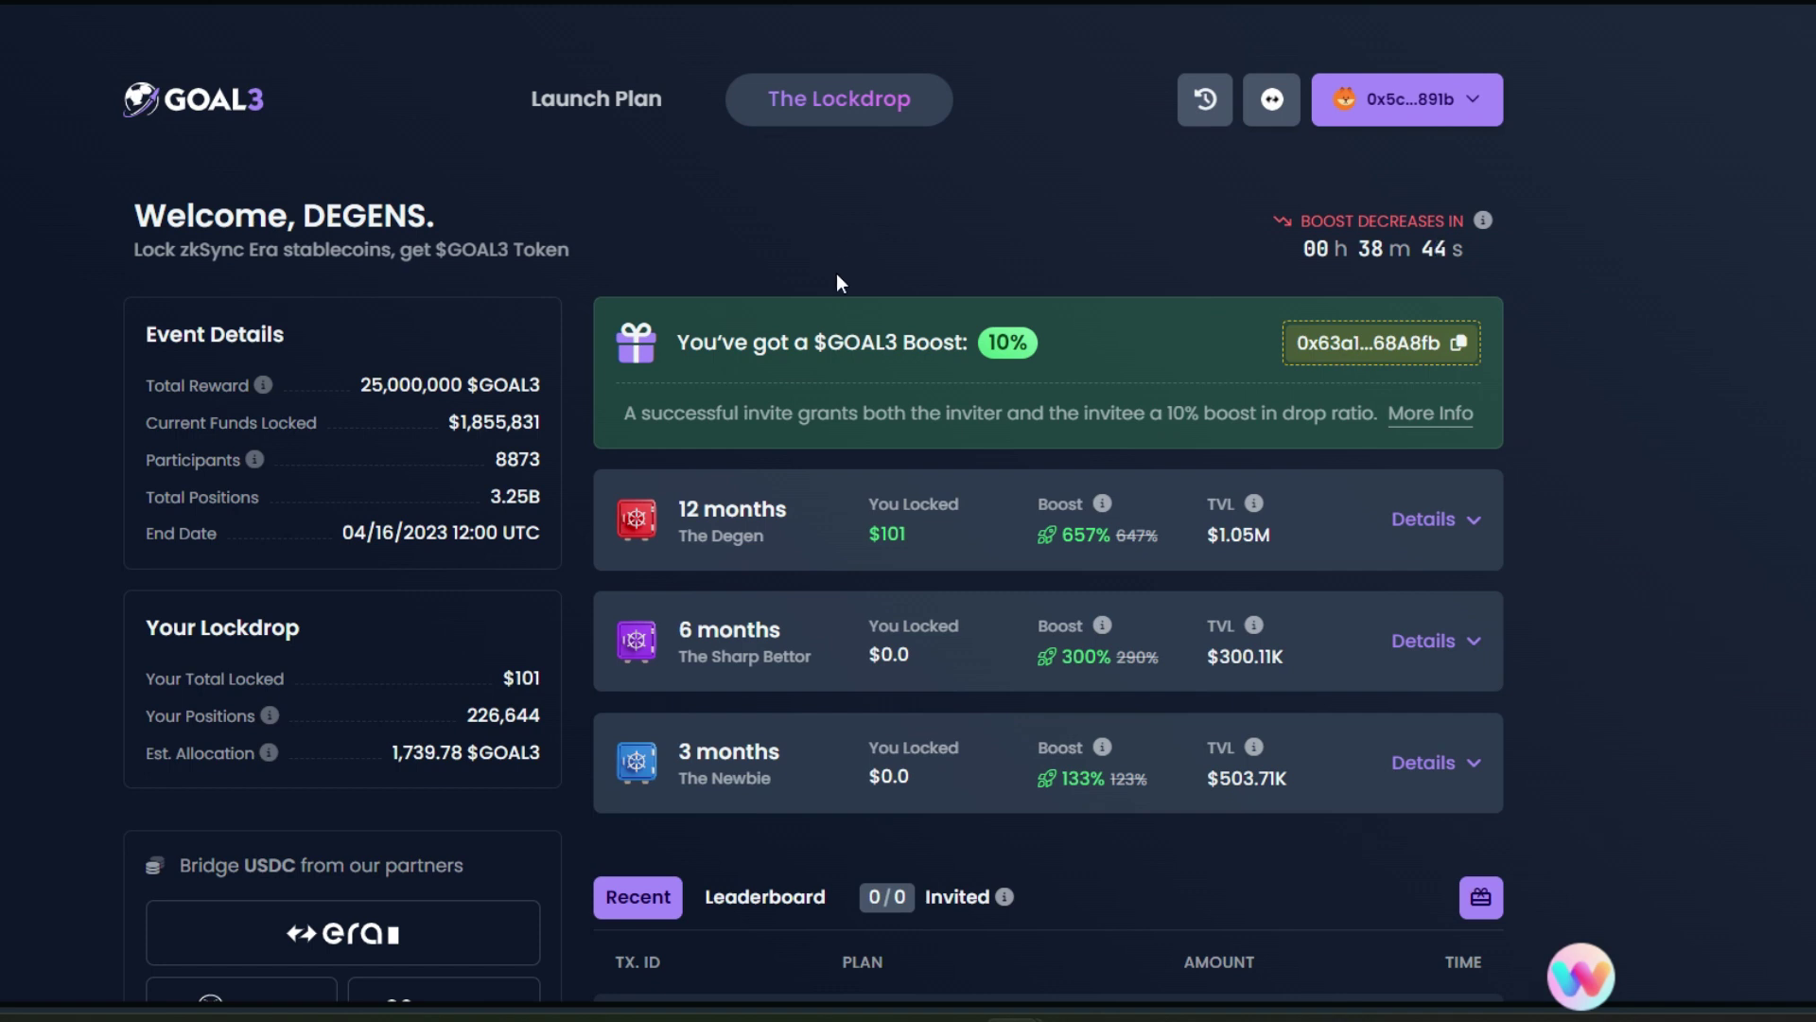
- Examine the $GOAL3 Boost percentage and the countdown until the boost decreases
{"action": "left_click_drag", "start_coordinate": [677, 343], "coordinate": [1088, 341]}
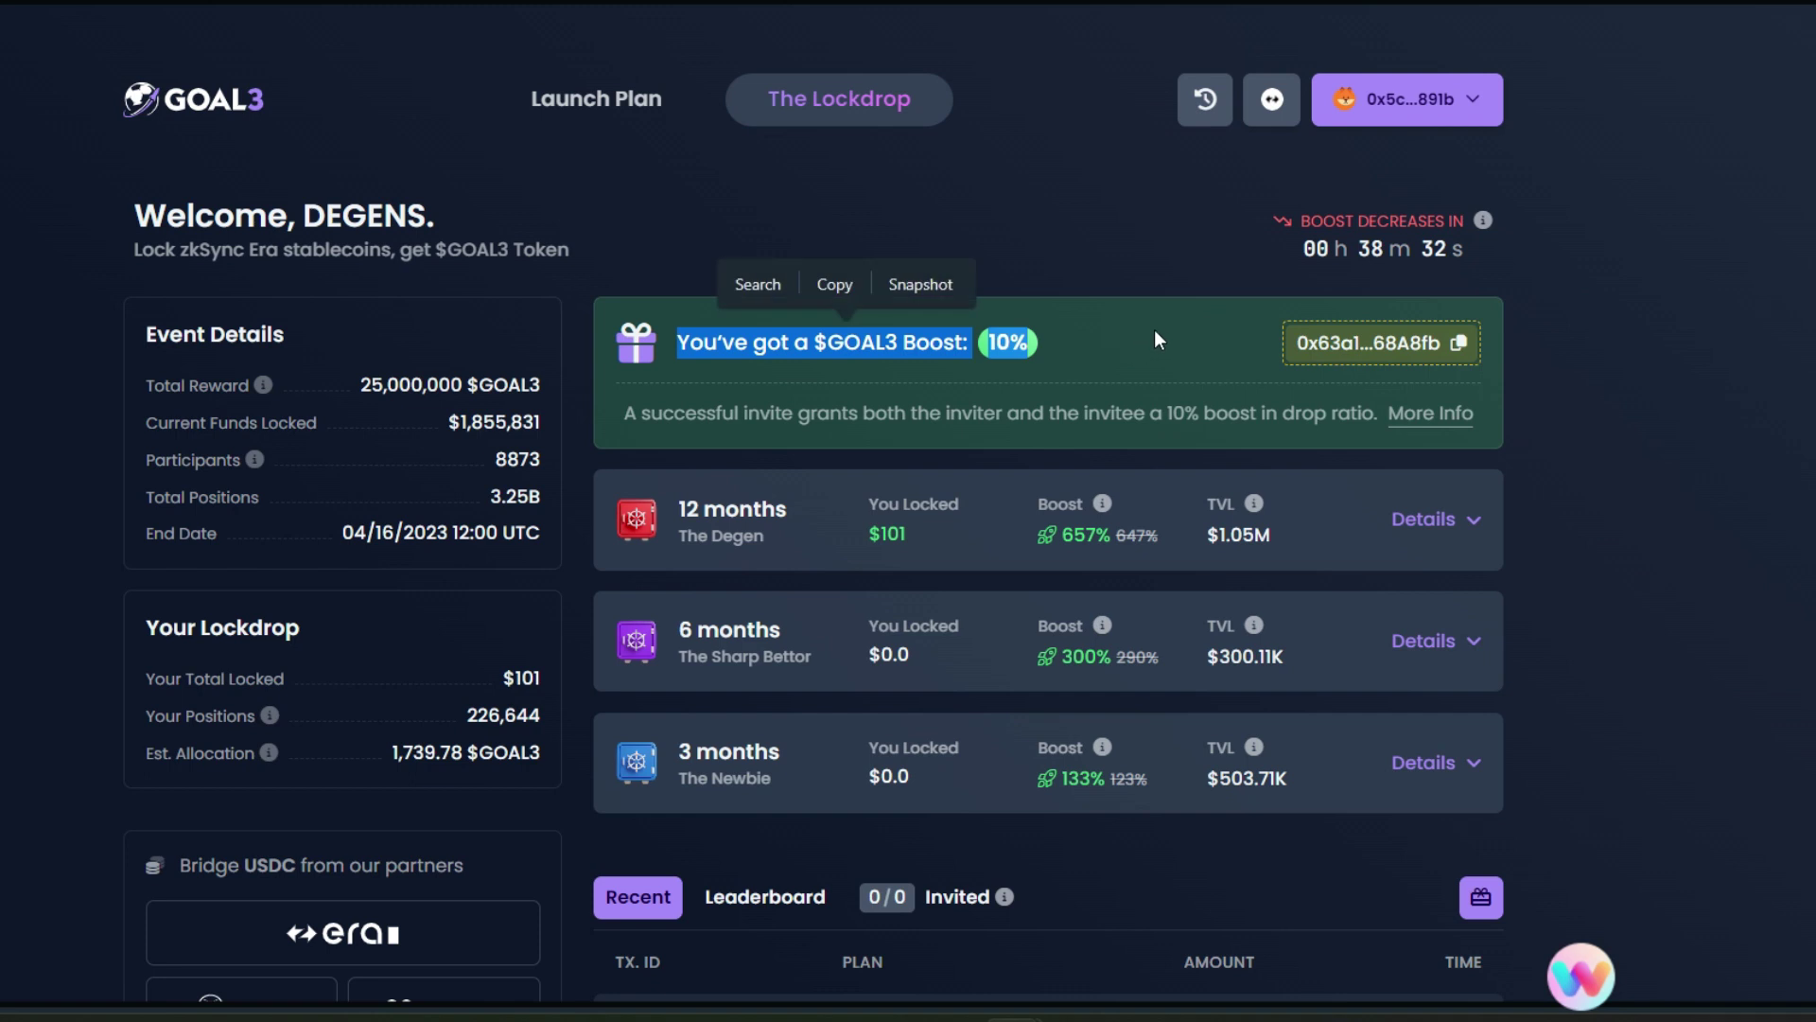
{"action": "left_click", "coordinate": [1143, 315]}
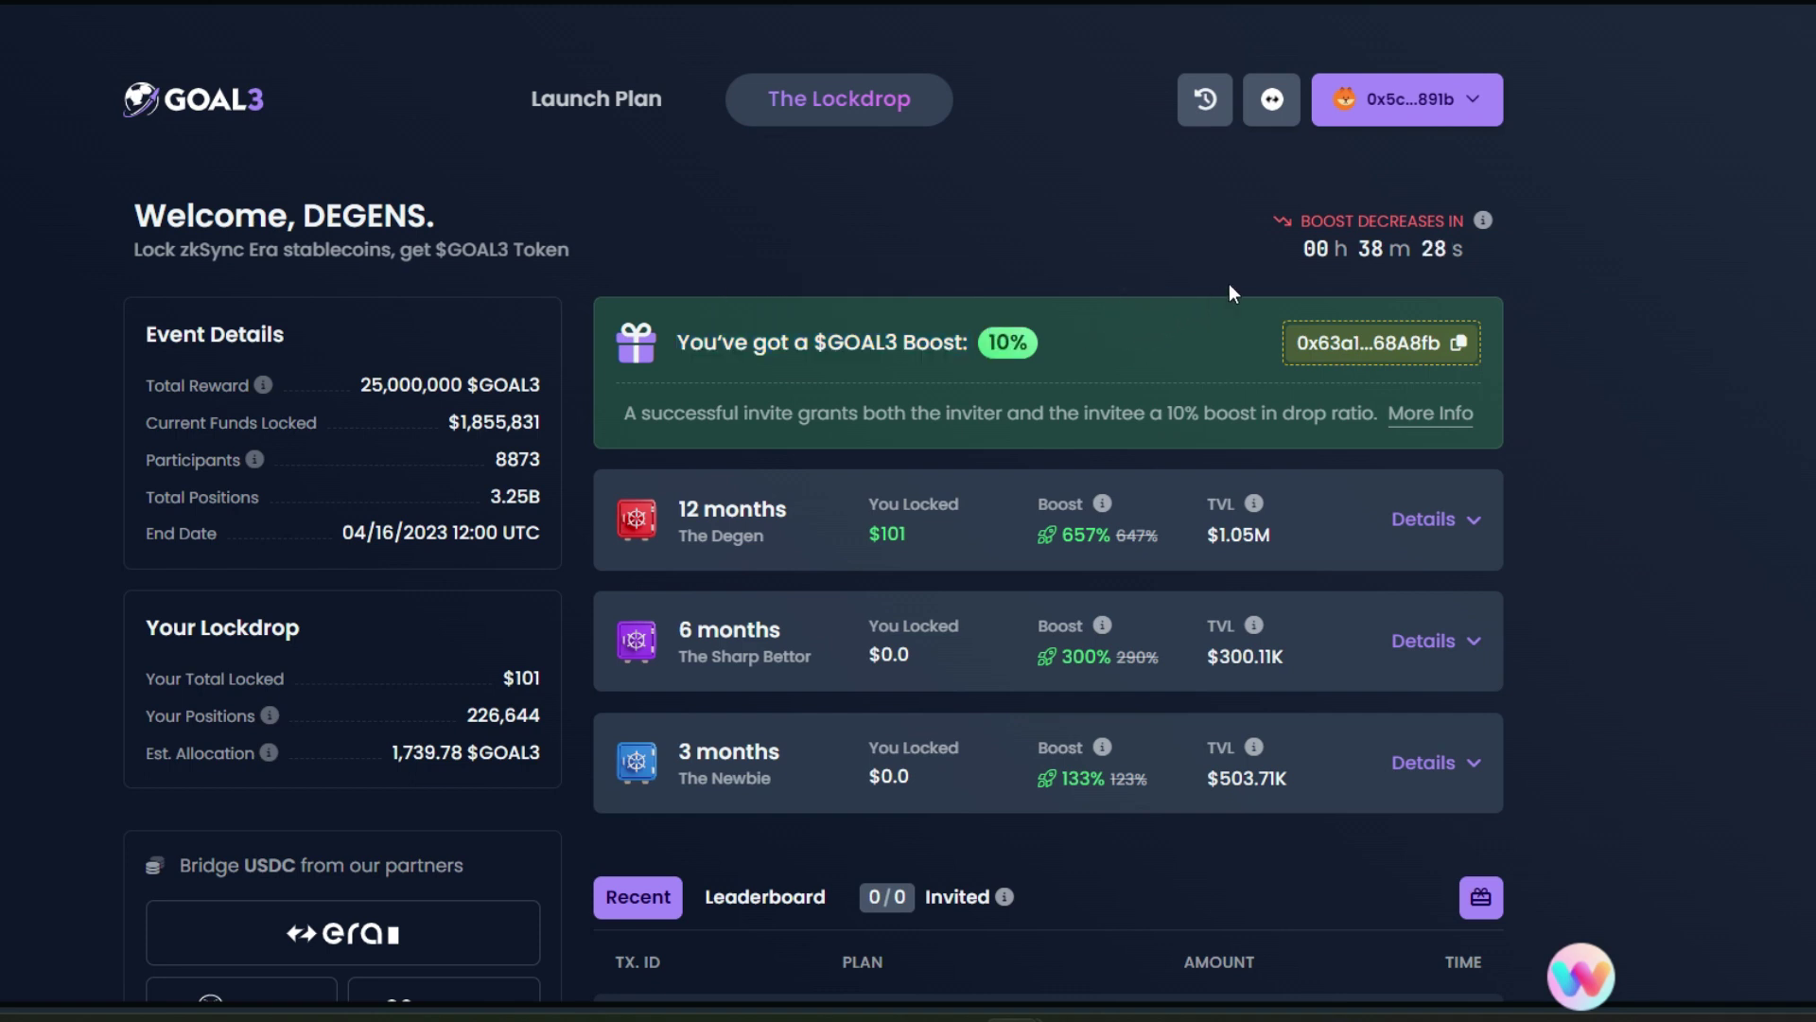
{"action": "left_click_drag", "start_coordinate": [1306, 248], "coordinate": [1476, 244]}
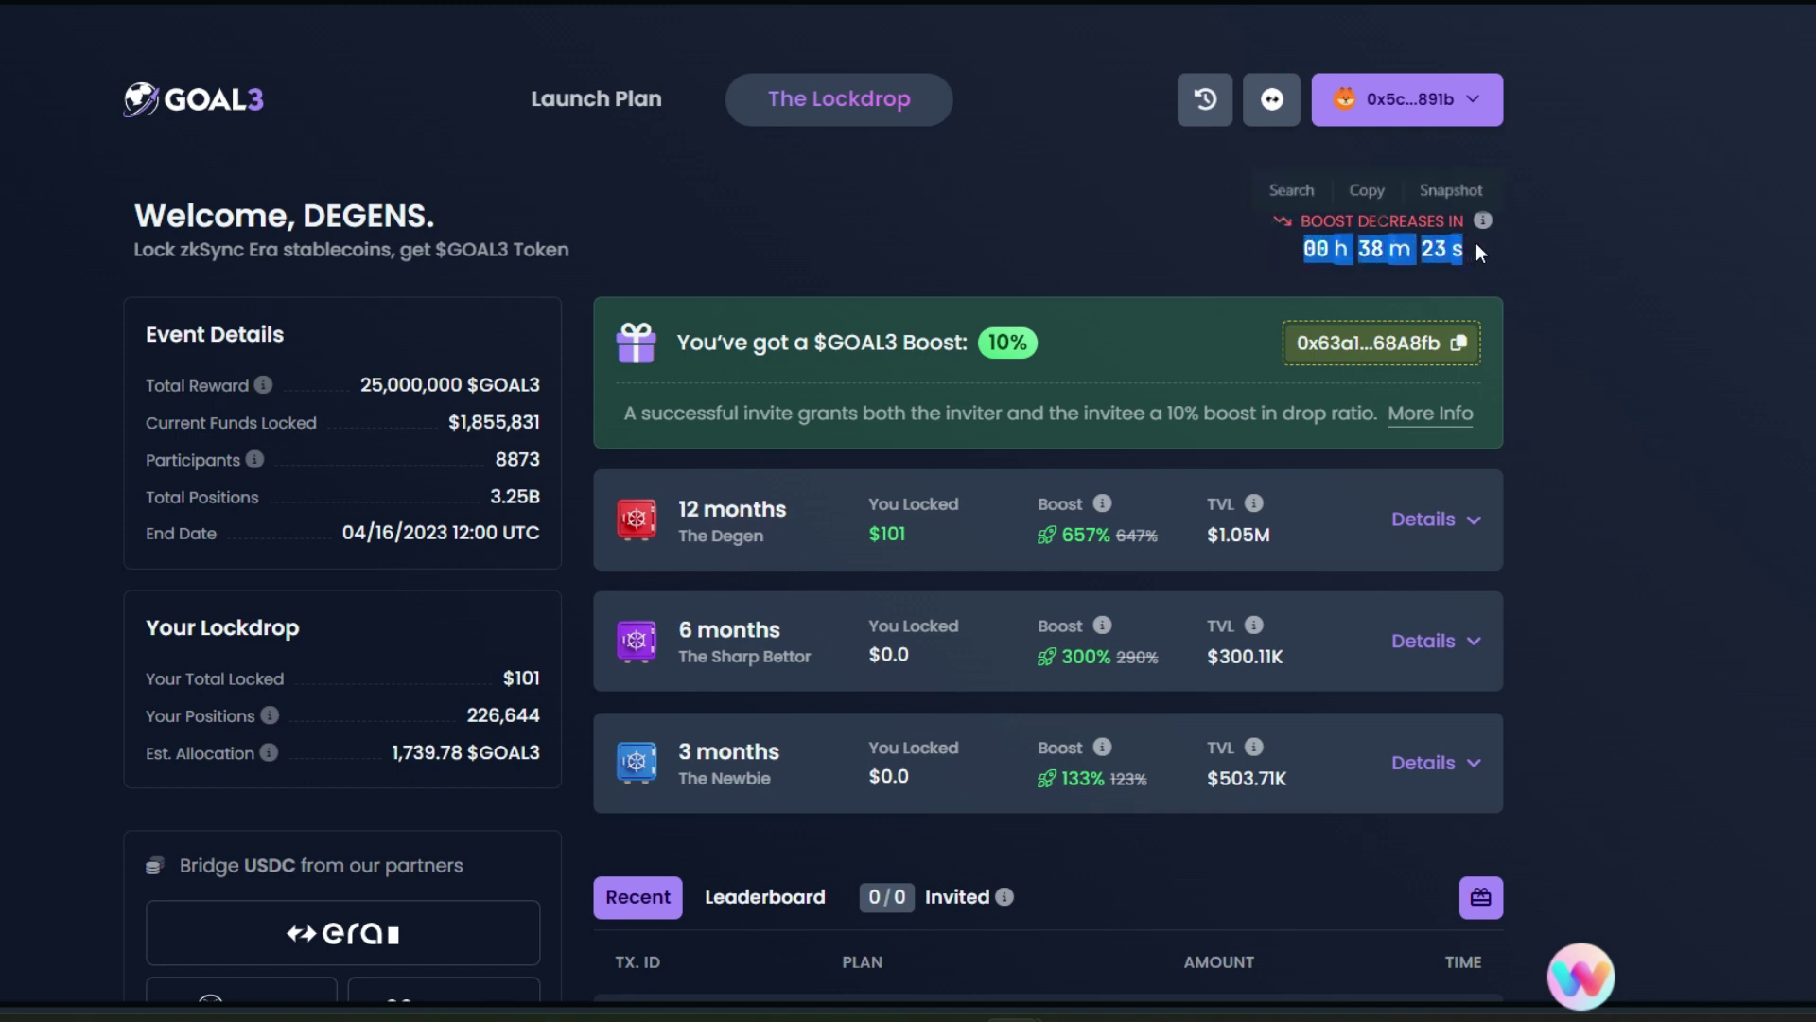
{"action": "left_click", "coordinate": [1131, 335]}
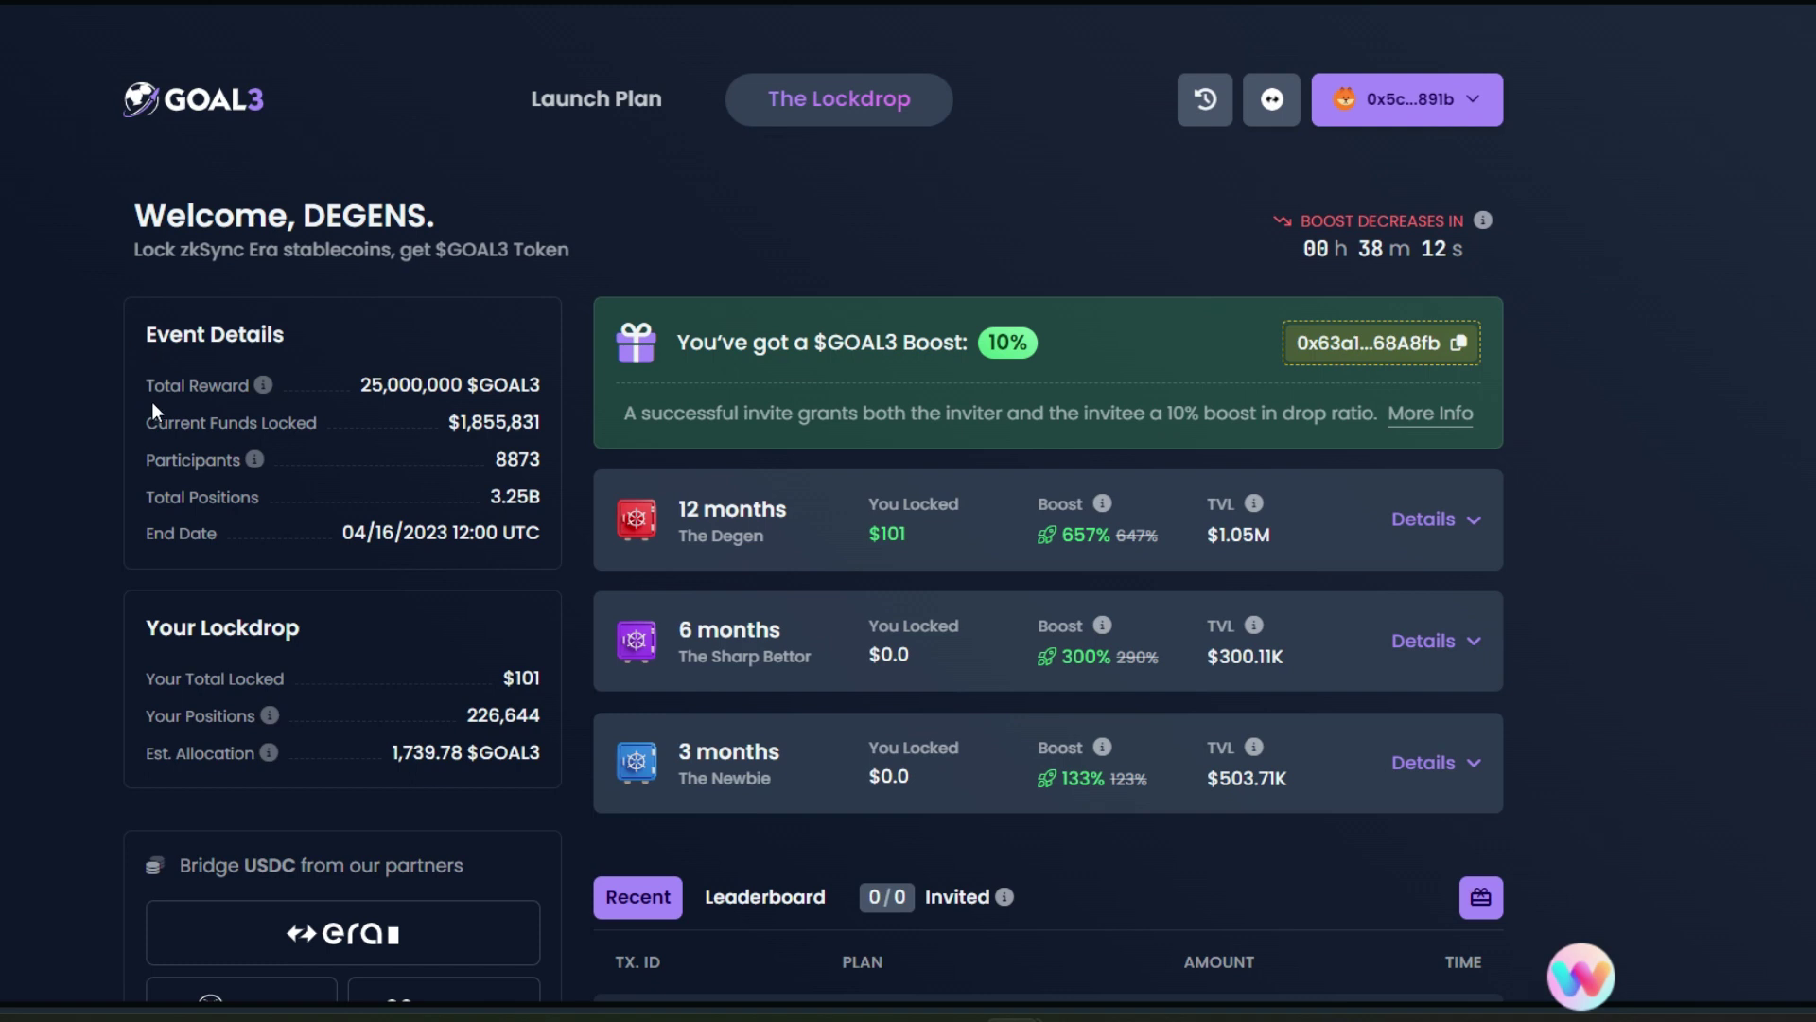
- Review the Event Details: total reward, current funds locked, participants, total positions and end date
{"action": "left_click_drag", "start_coordinate": [146, 388], "coordinate": [554, 386]}
{"action": "left_click", "coordinate": [339, 382]}
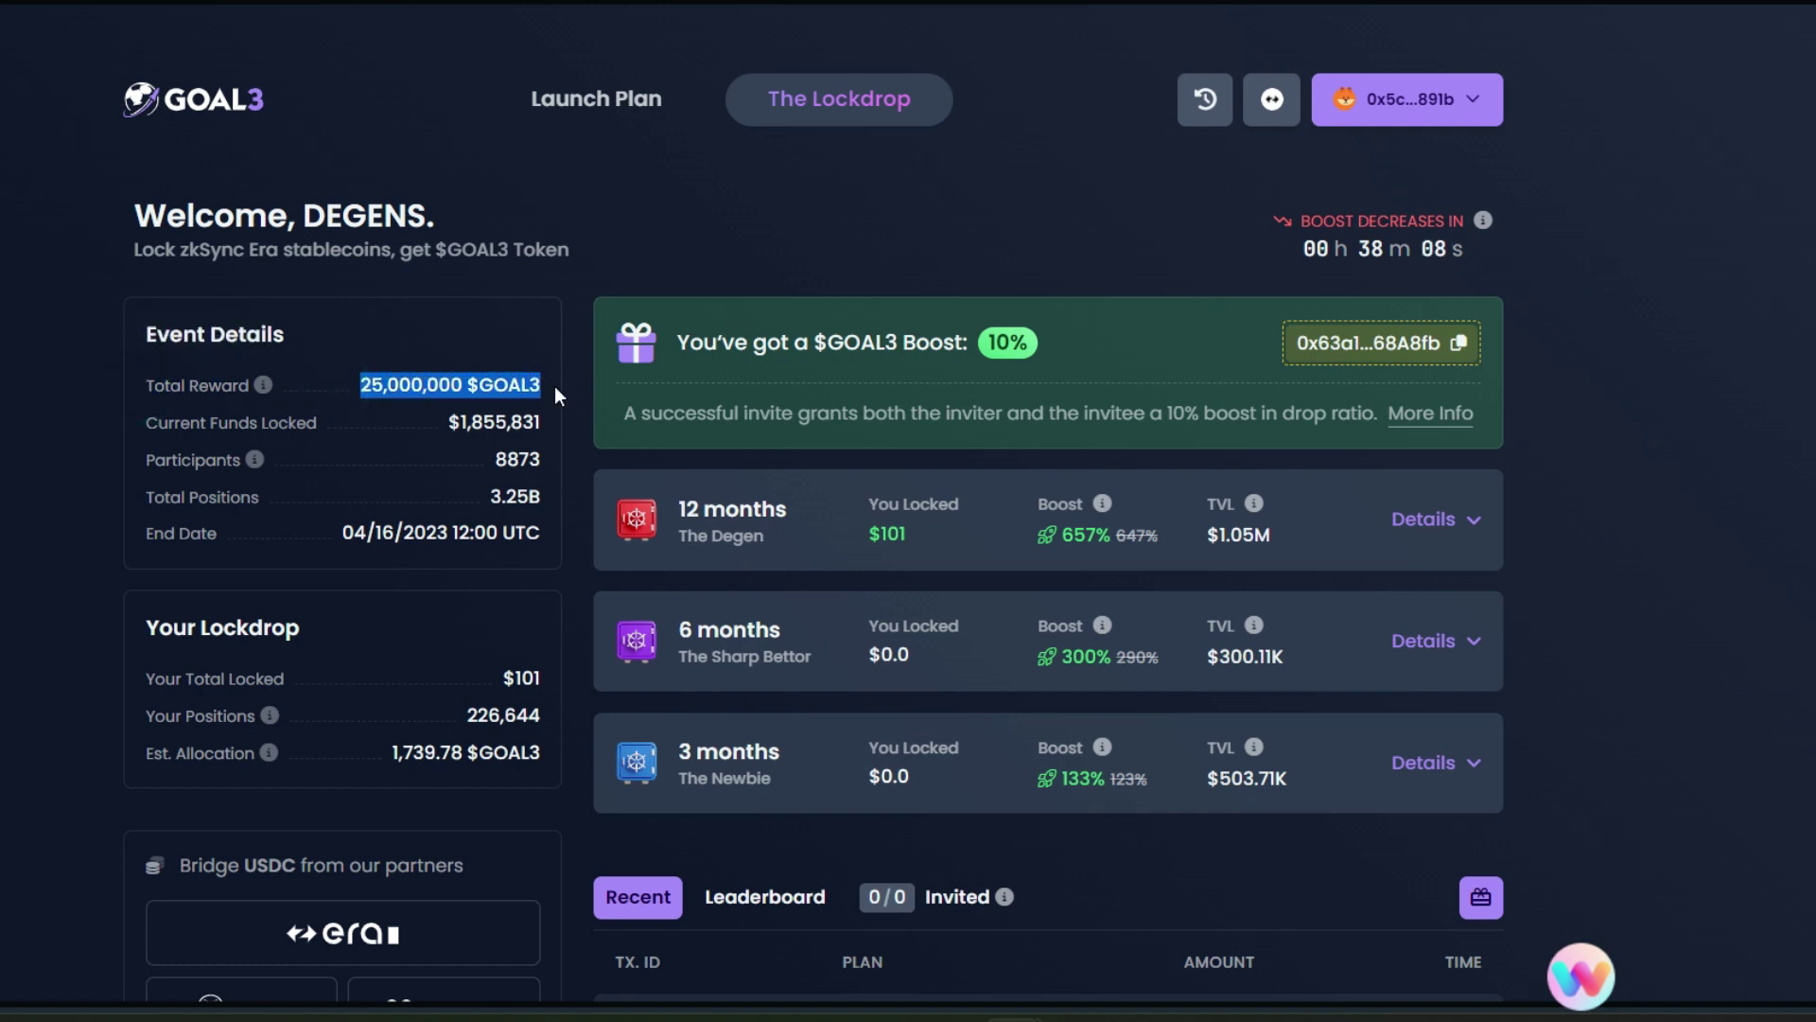
{"action": "left_click_drag", "start_coordinate": [140, 422], "coordinate": [533, 428]}
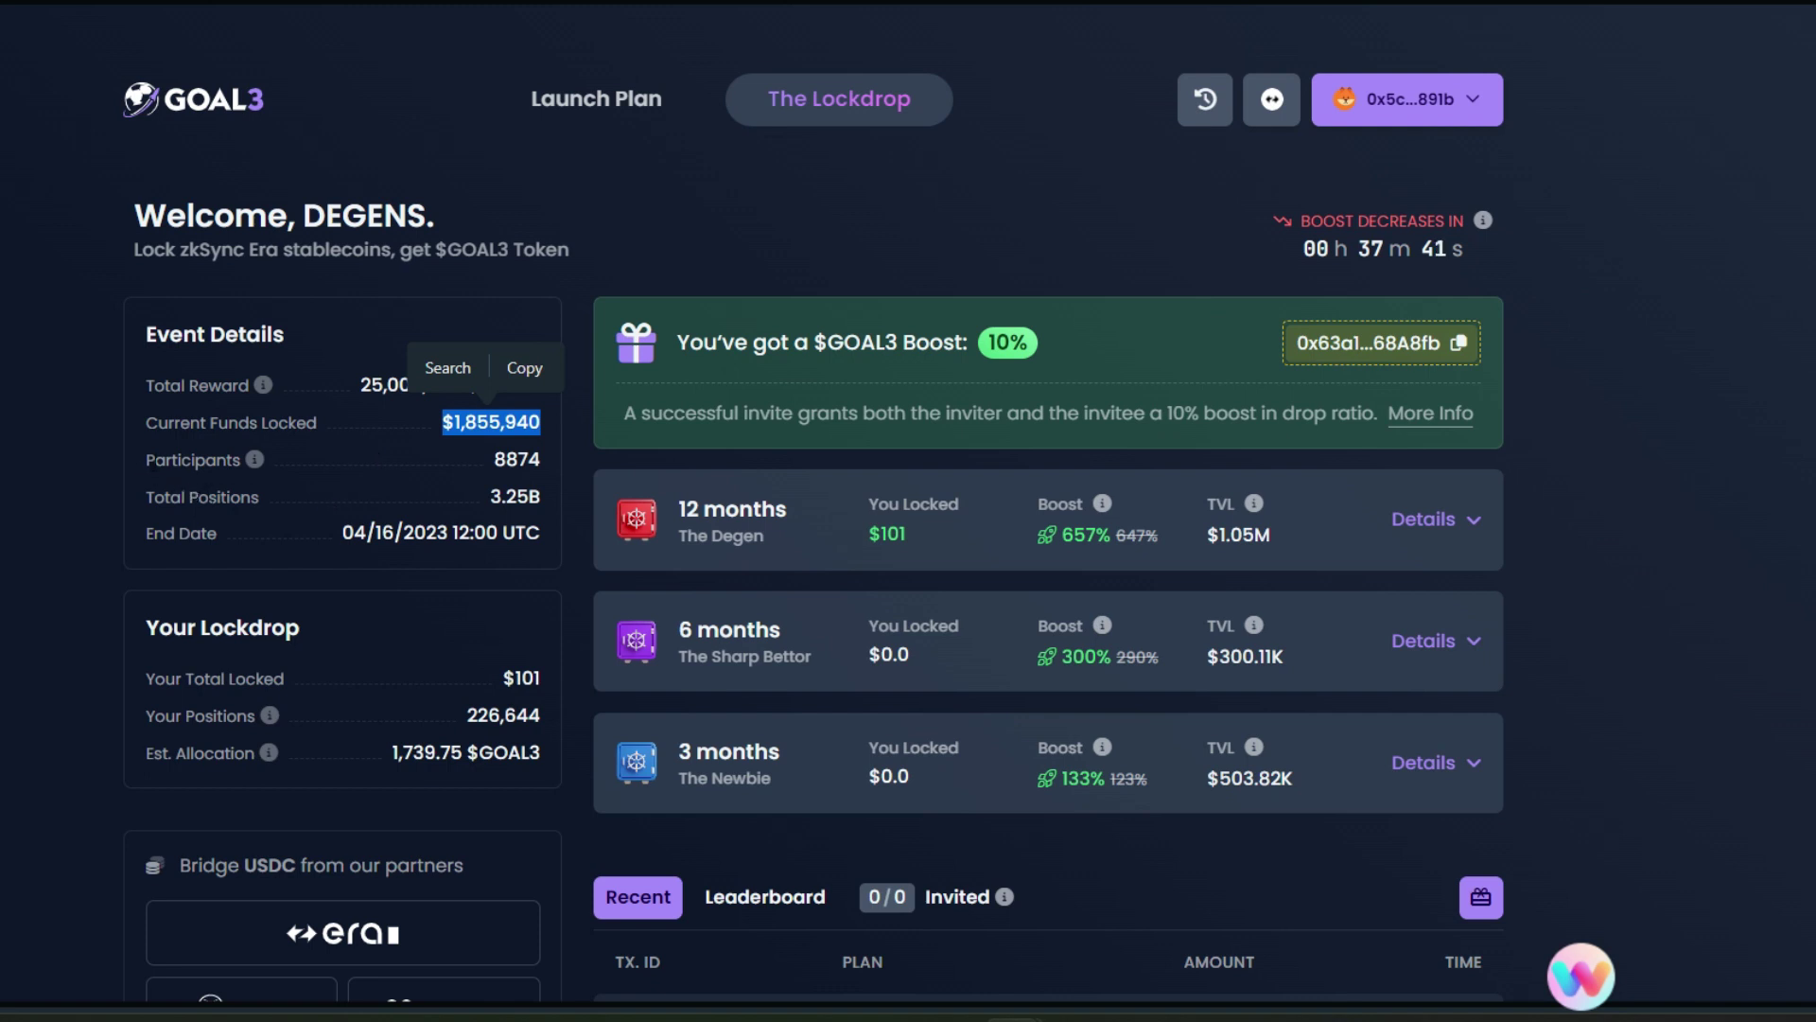
{"action": "left_click_drag", "start_coordinate": [155, 460], "coordinate": [240, 459]}
{"action": "left_click_drag", "start_coordinate": [489, 460], "coordinate": [555, 453]}
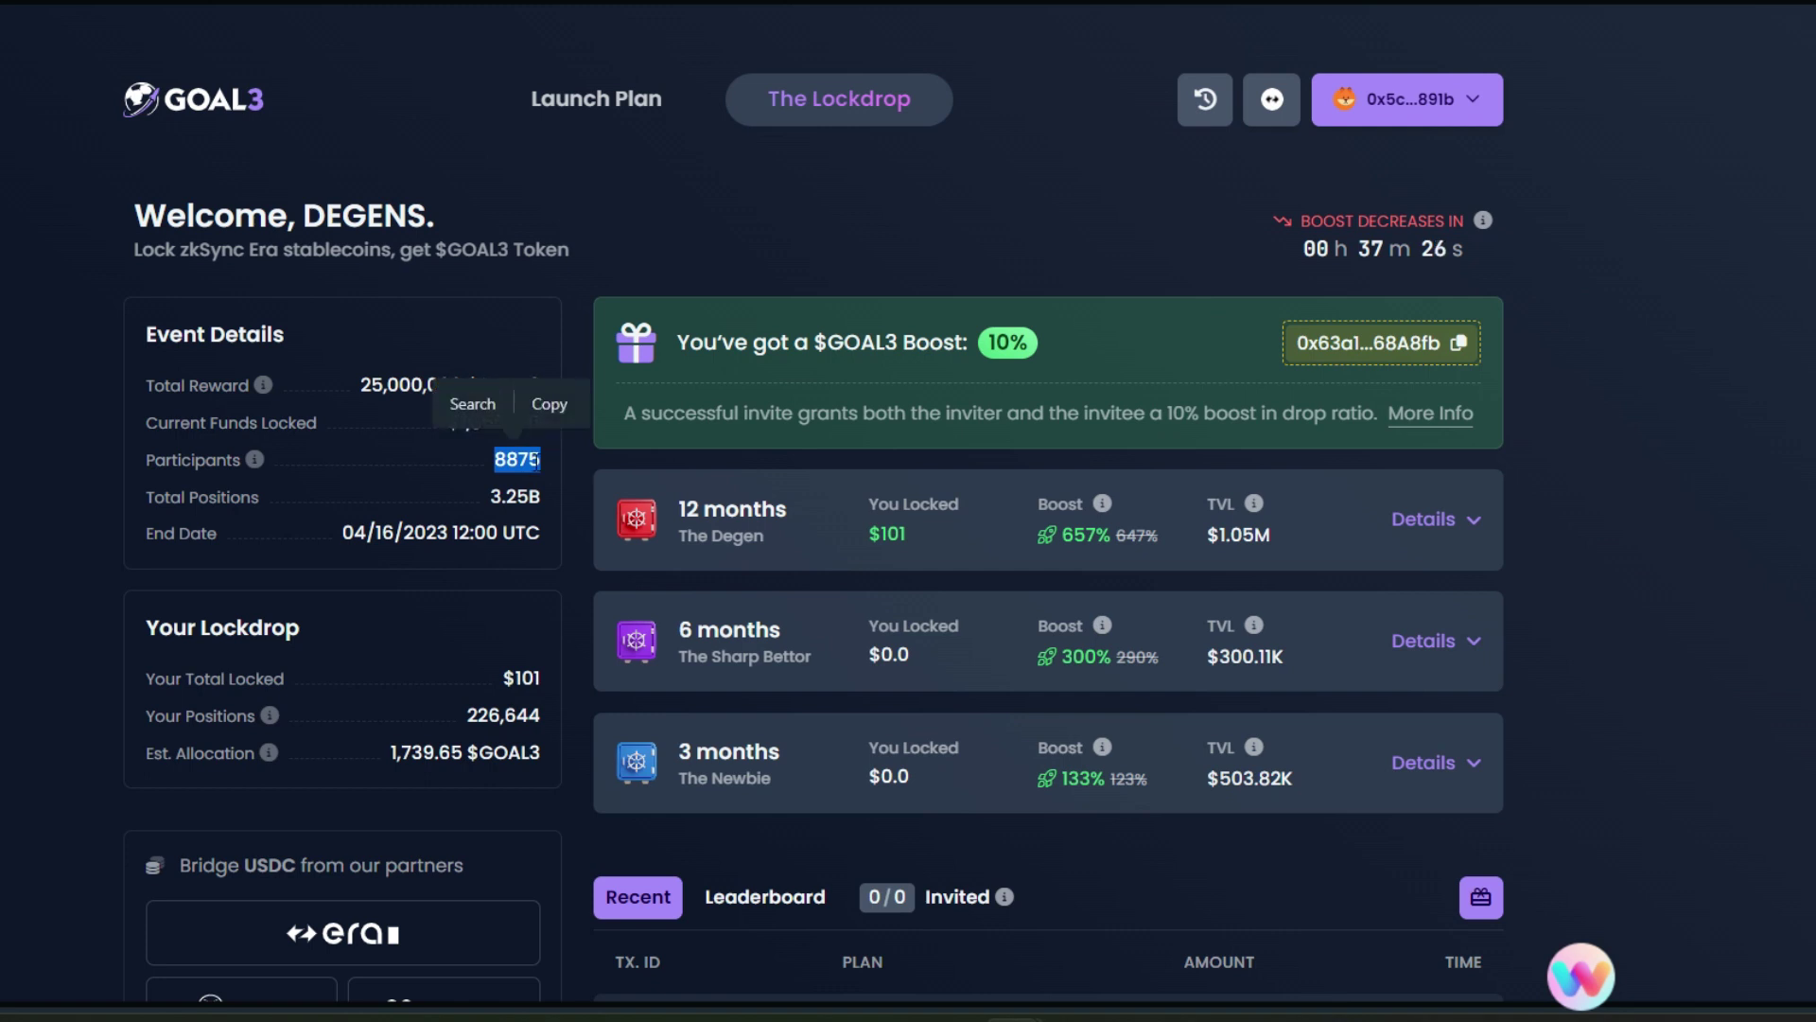
{"action": "left_click_drag", "start_coordinate": [121, 491], "coordinate": [333, 488]}
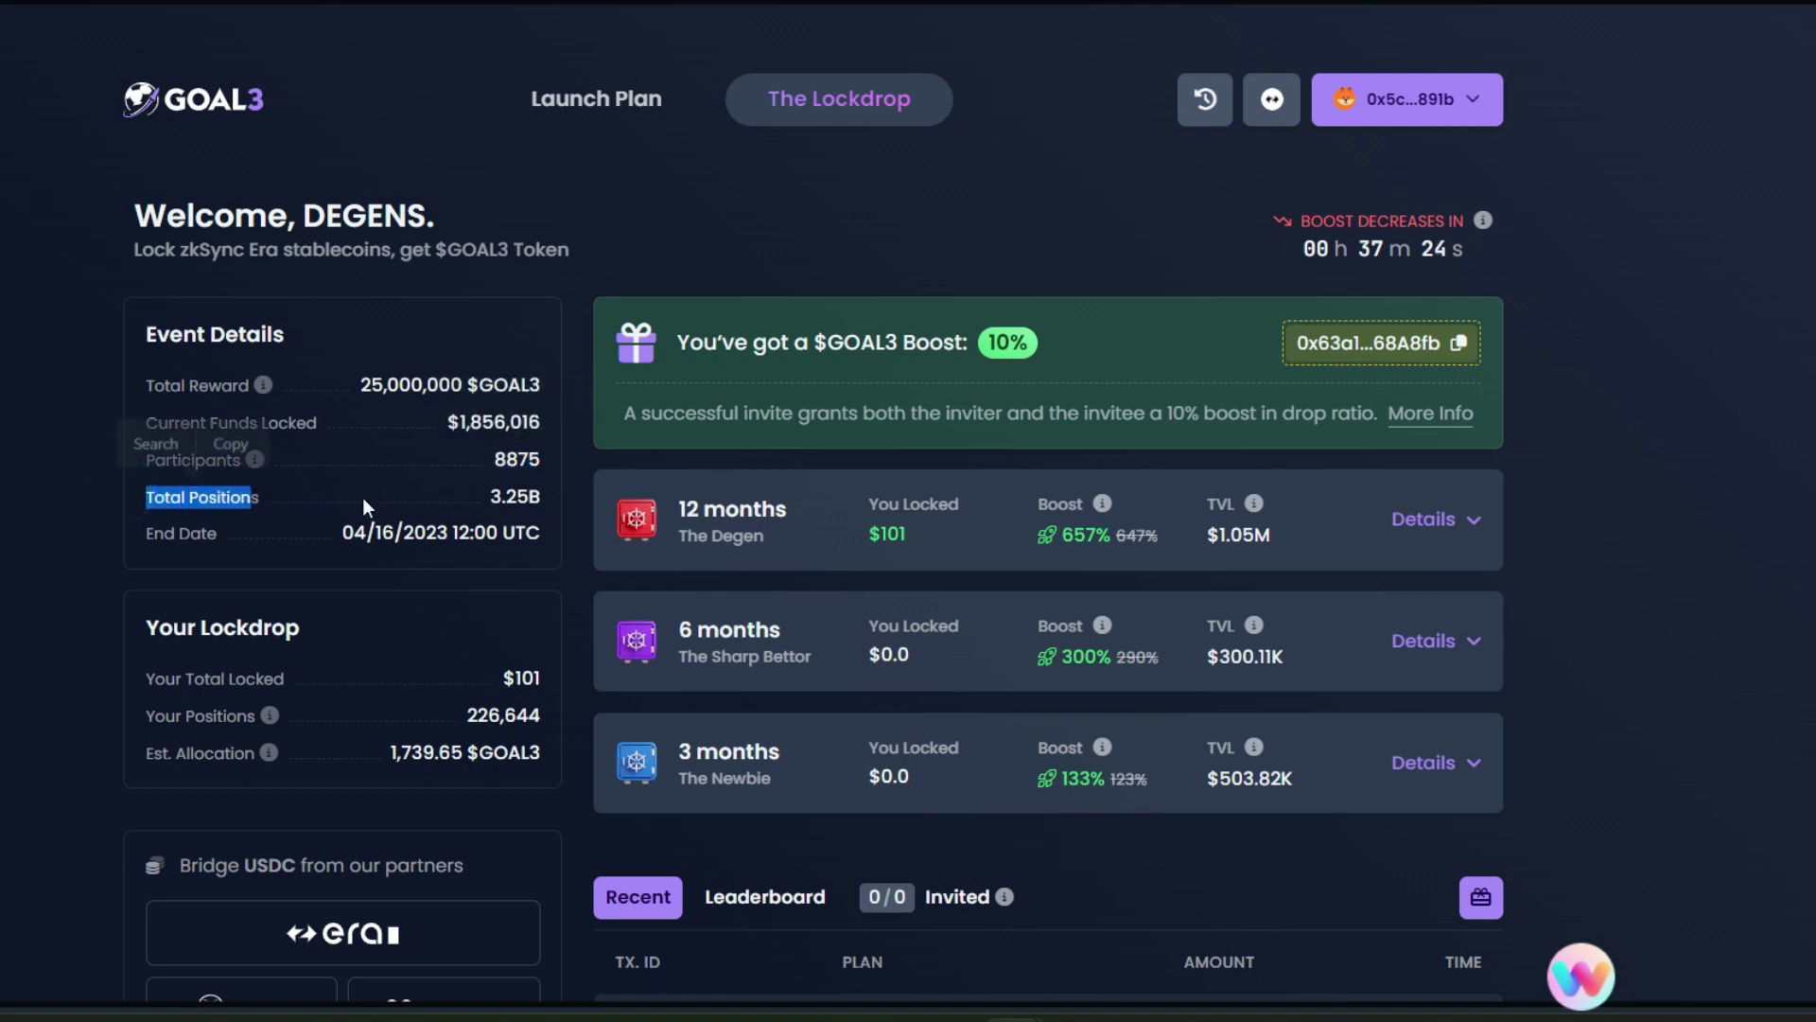
{"action": "left_click", "coordinate": [473, 494]}
{"action": "left_click_drag", "start_coordinate": [480, 492], "coordinate": [542, 496]}
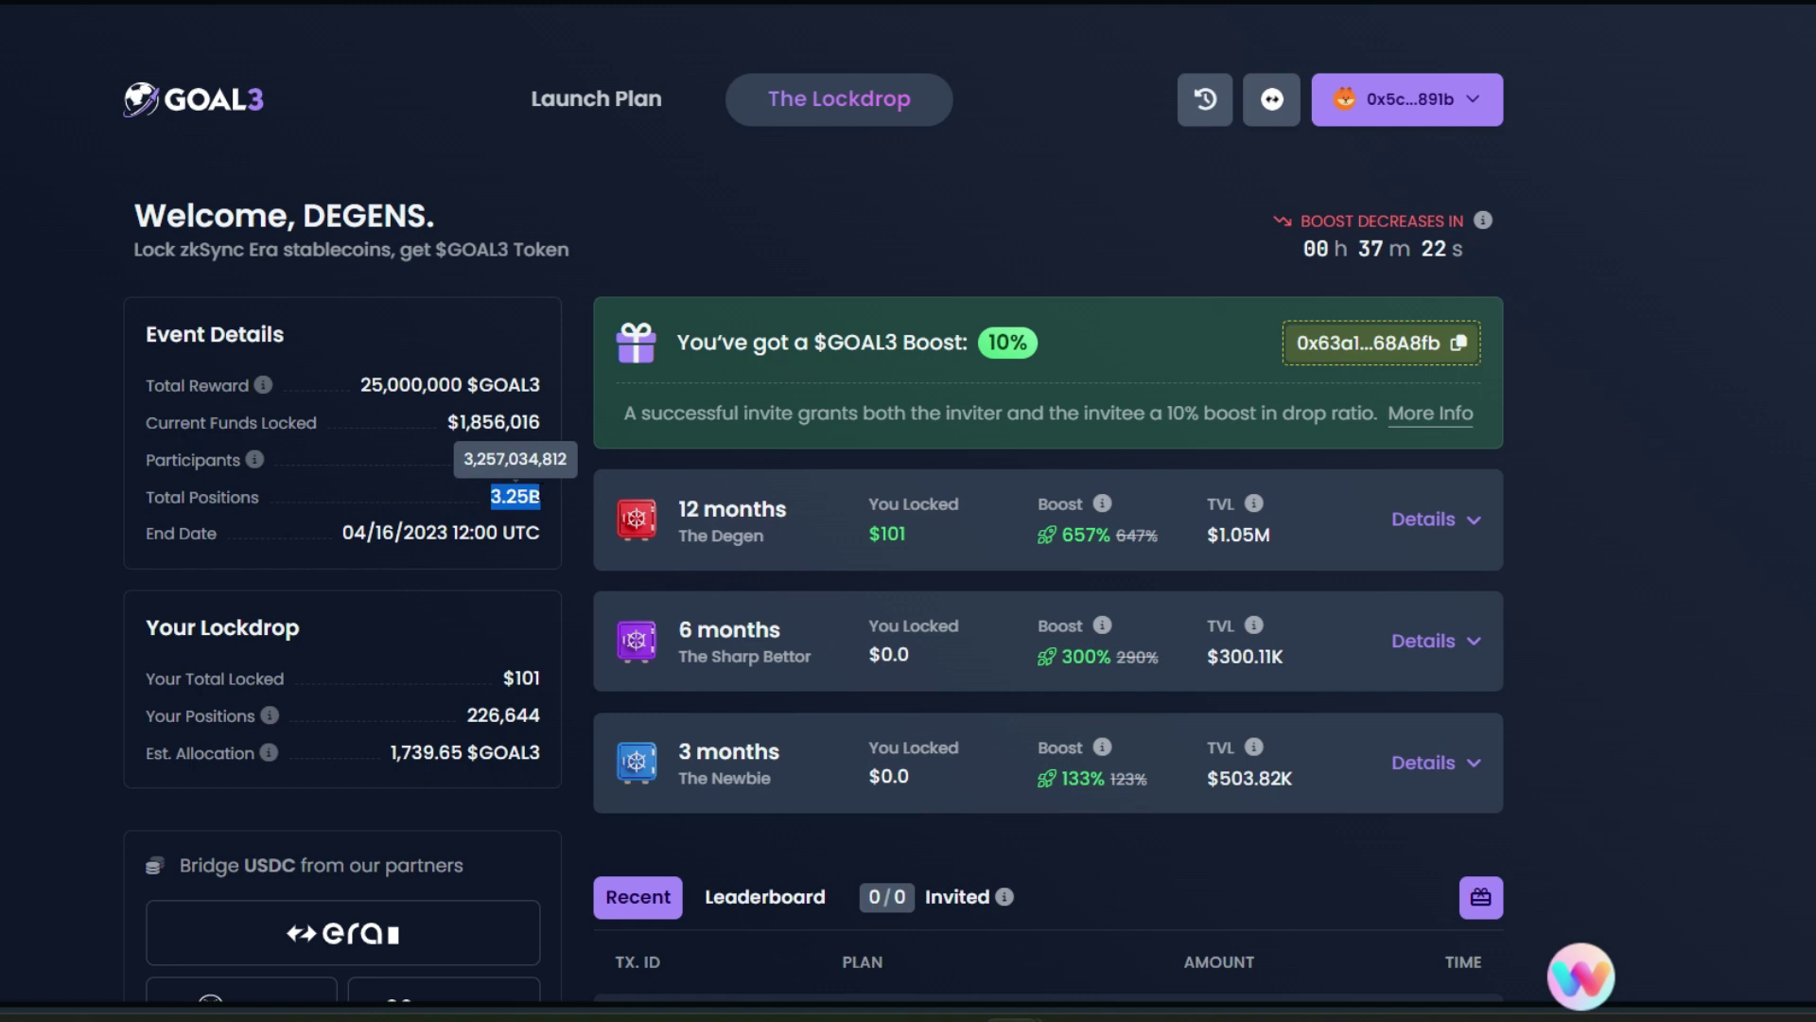
{"action": "left_click_drag", "start_coordinate": [140, 533], "coordinate": [526, 534]}
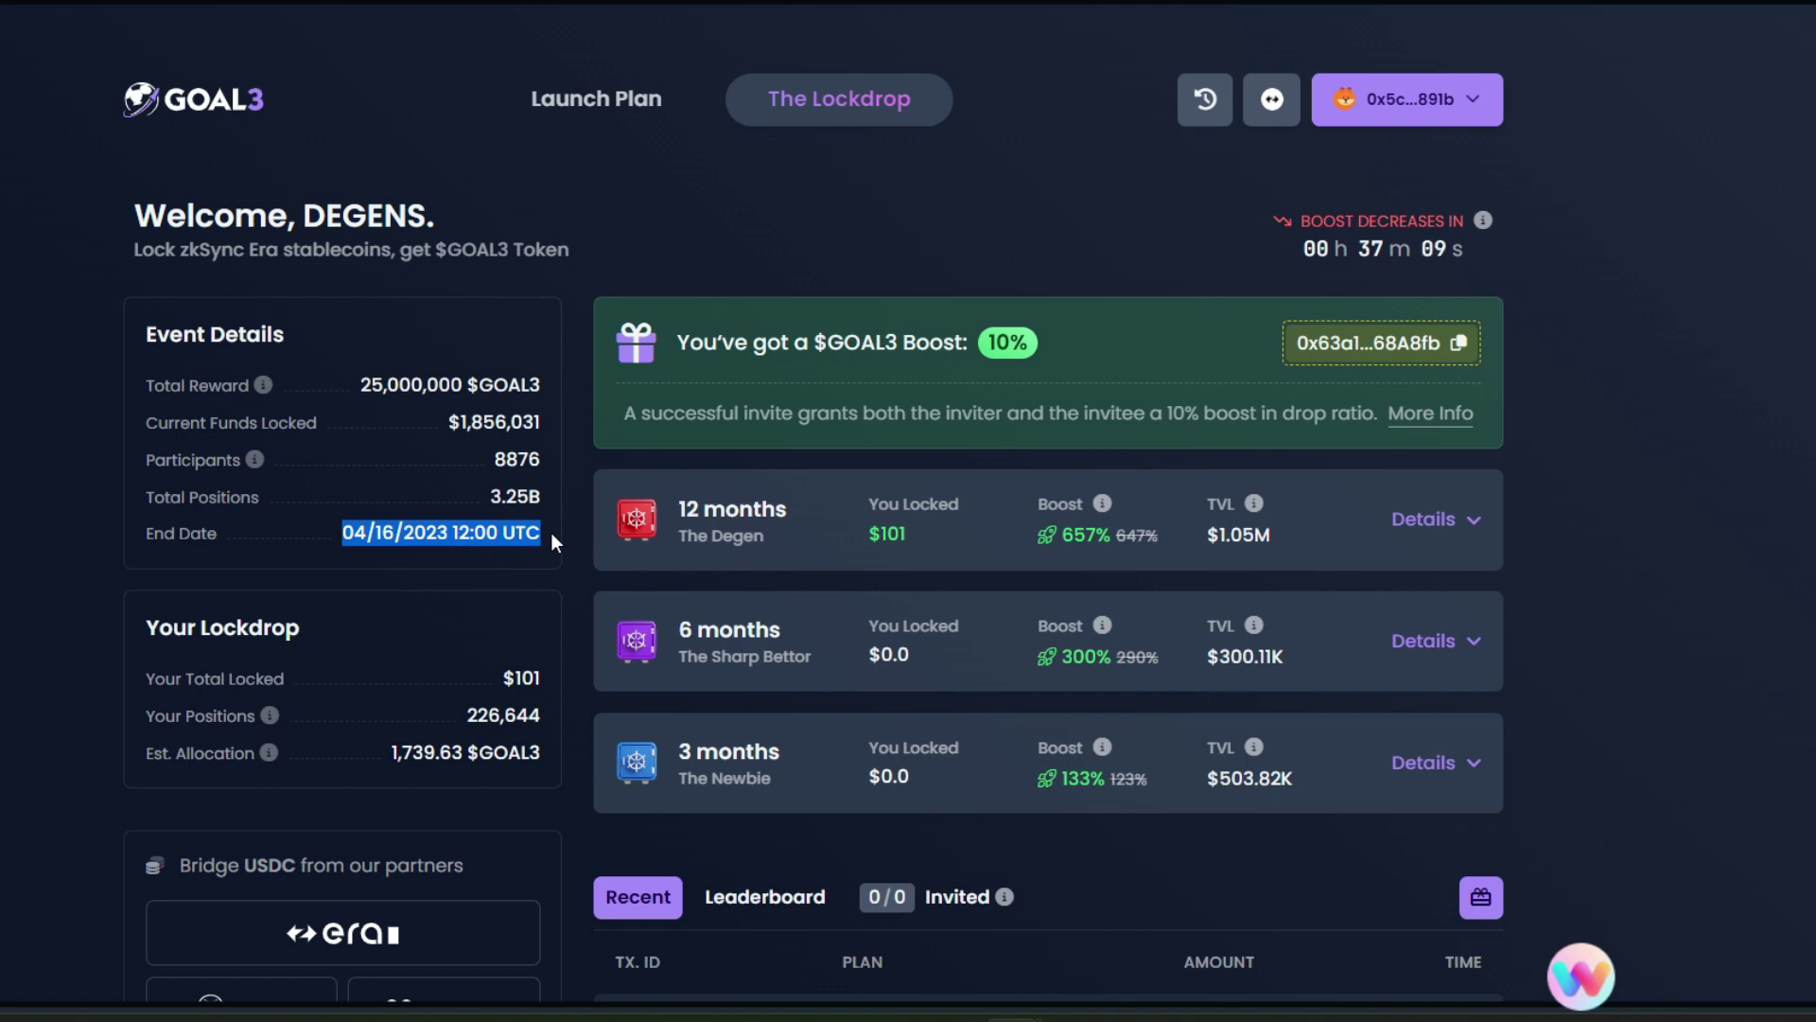
{"action": "mouse_move", "coordinate": [519, 532]}
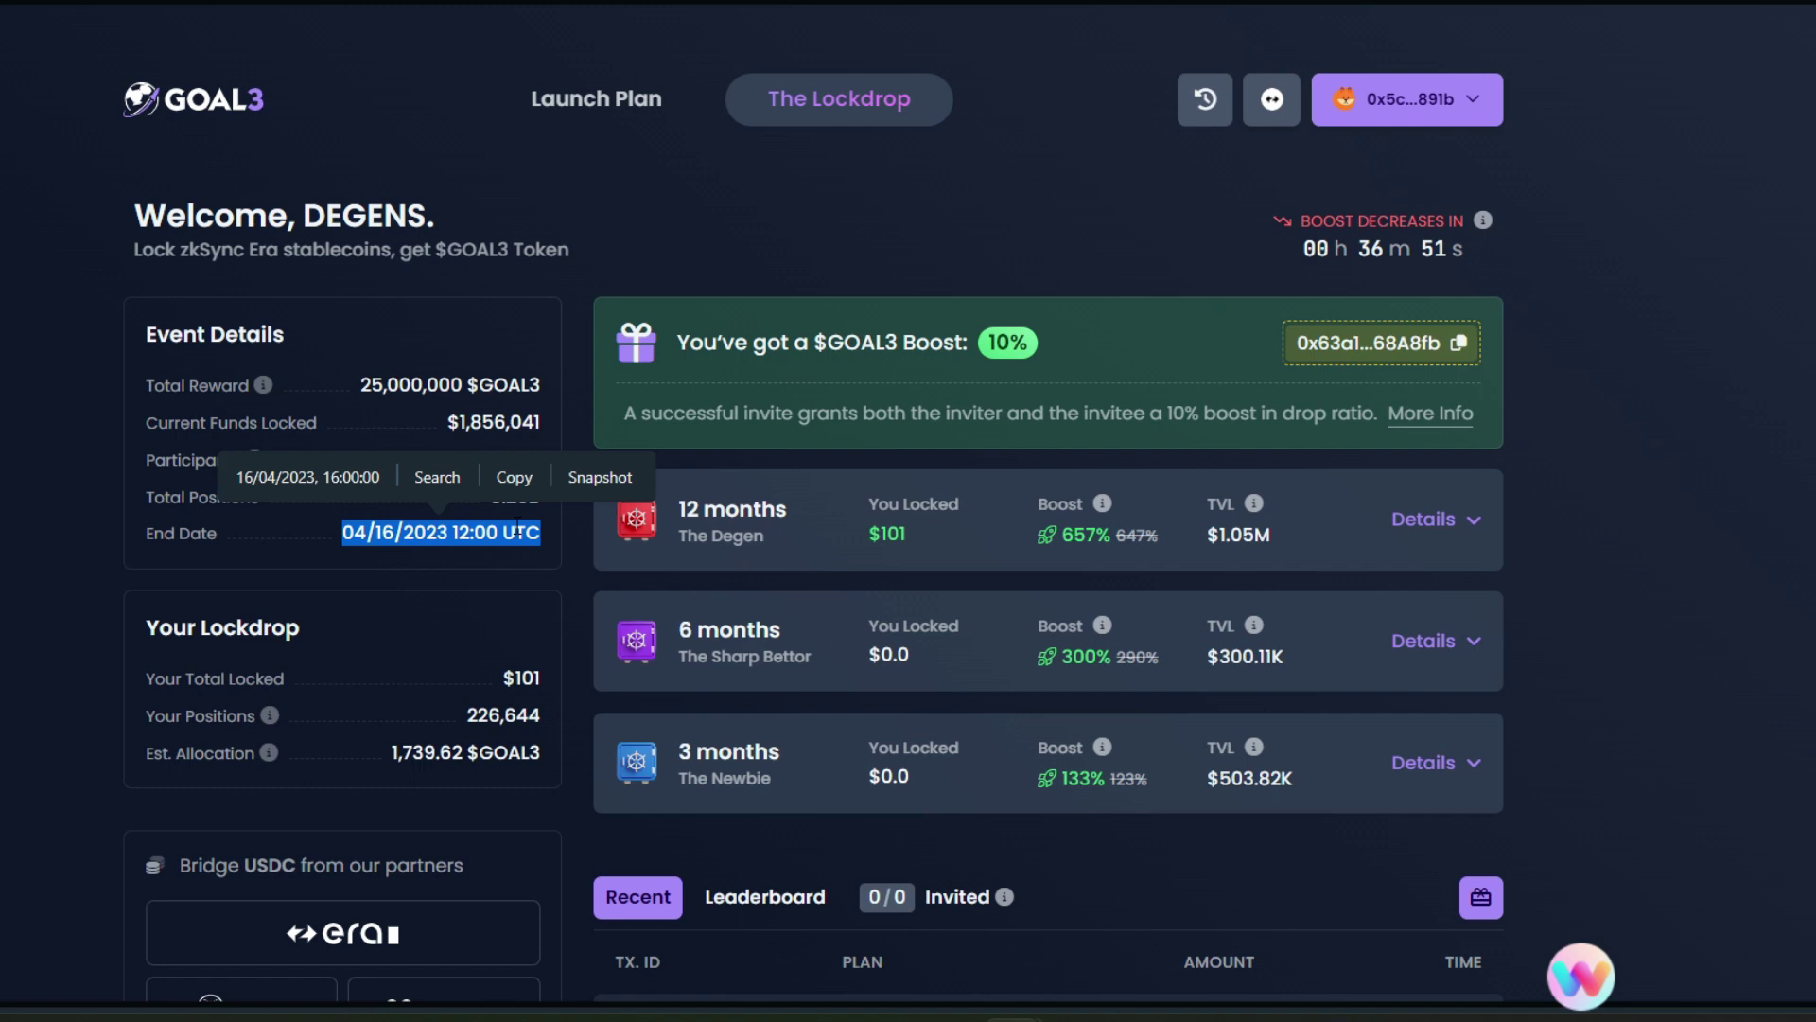
- Review the Your Lockdrop summary: total locked, positions and estimated $GOAL3 allocation
{"action": "left_click_drag", "start_coordinate": [142, 626], "coordinate": [341, 636]}
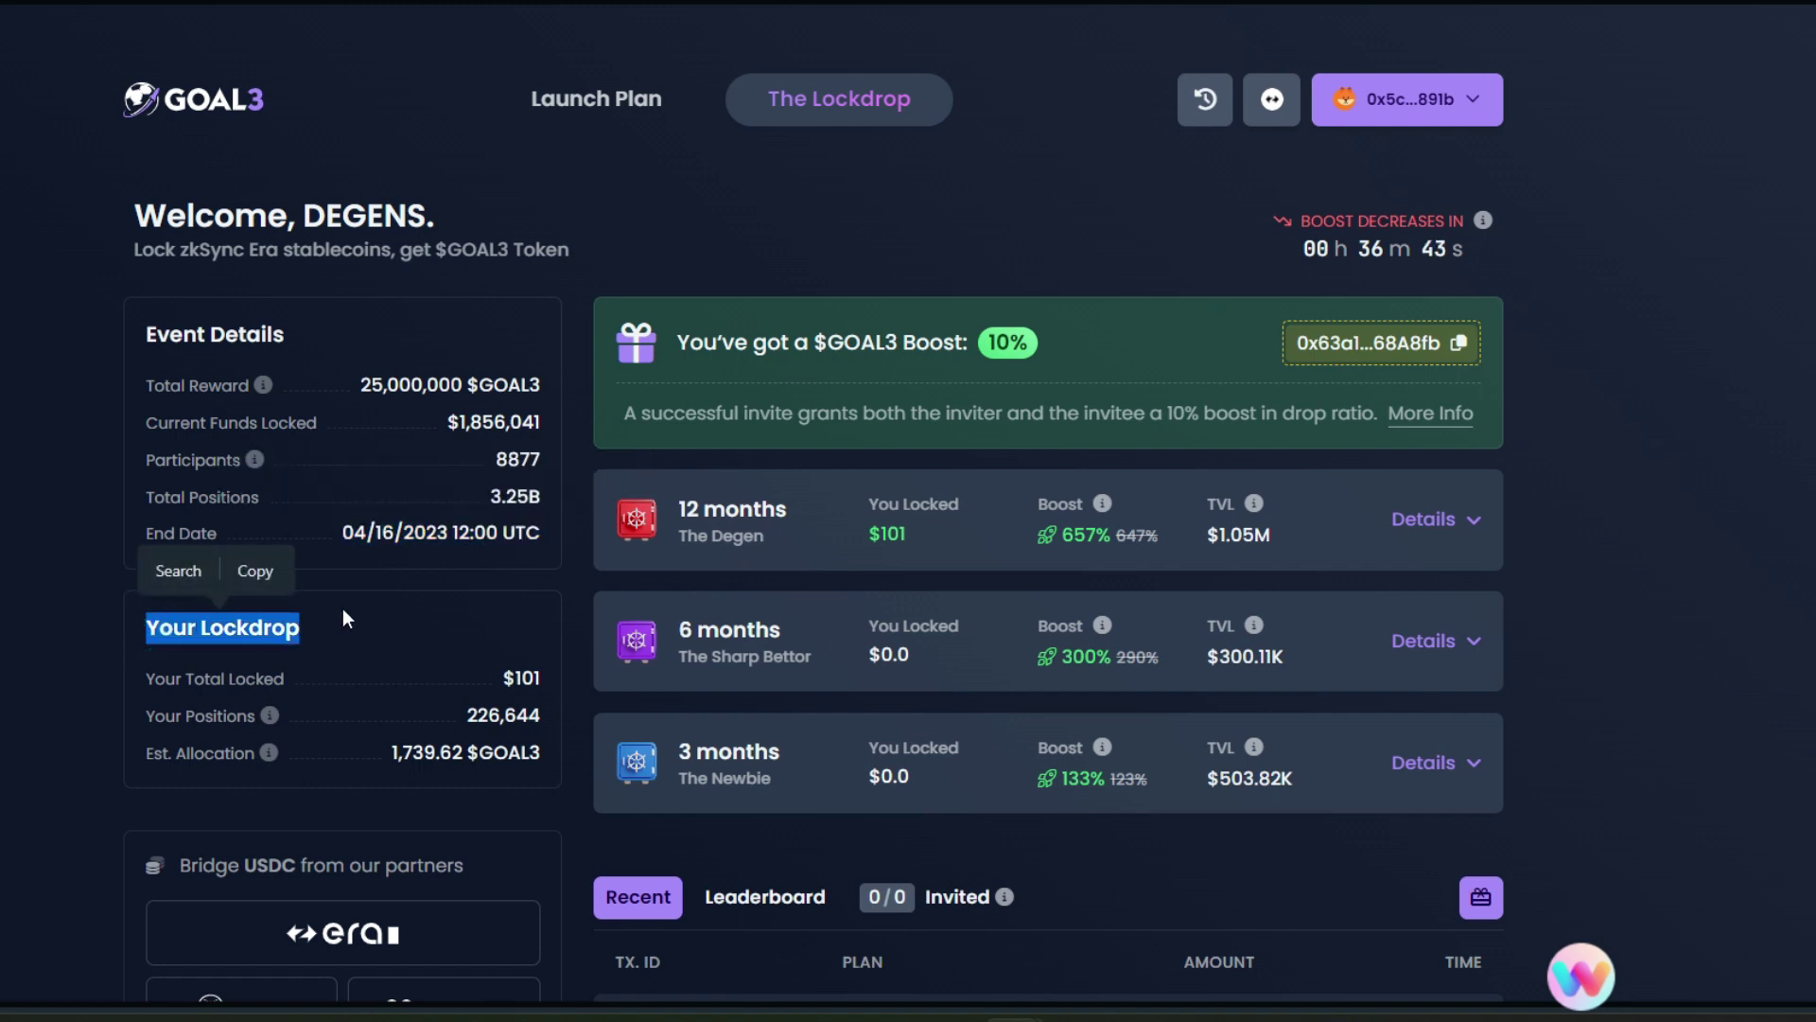
{"action": "left_click_drag", "start_coordinate": [142, 679], "coordinate": [562, 685]}
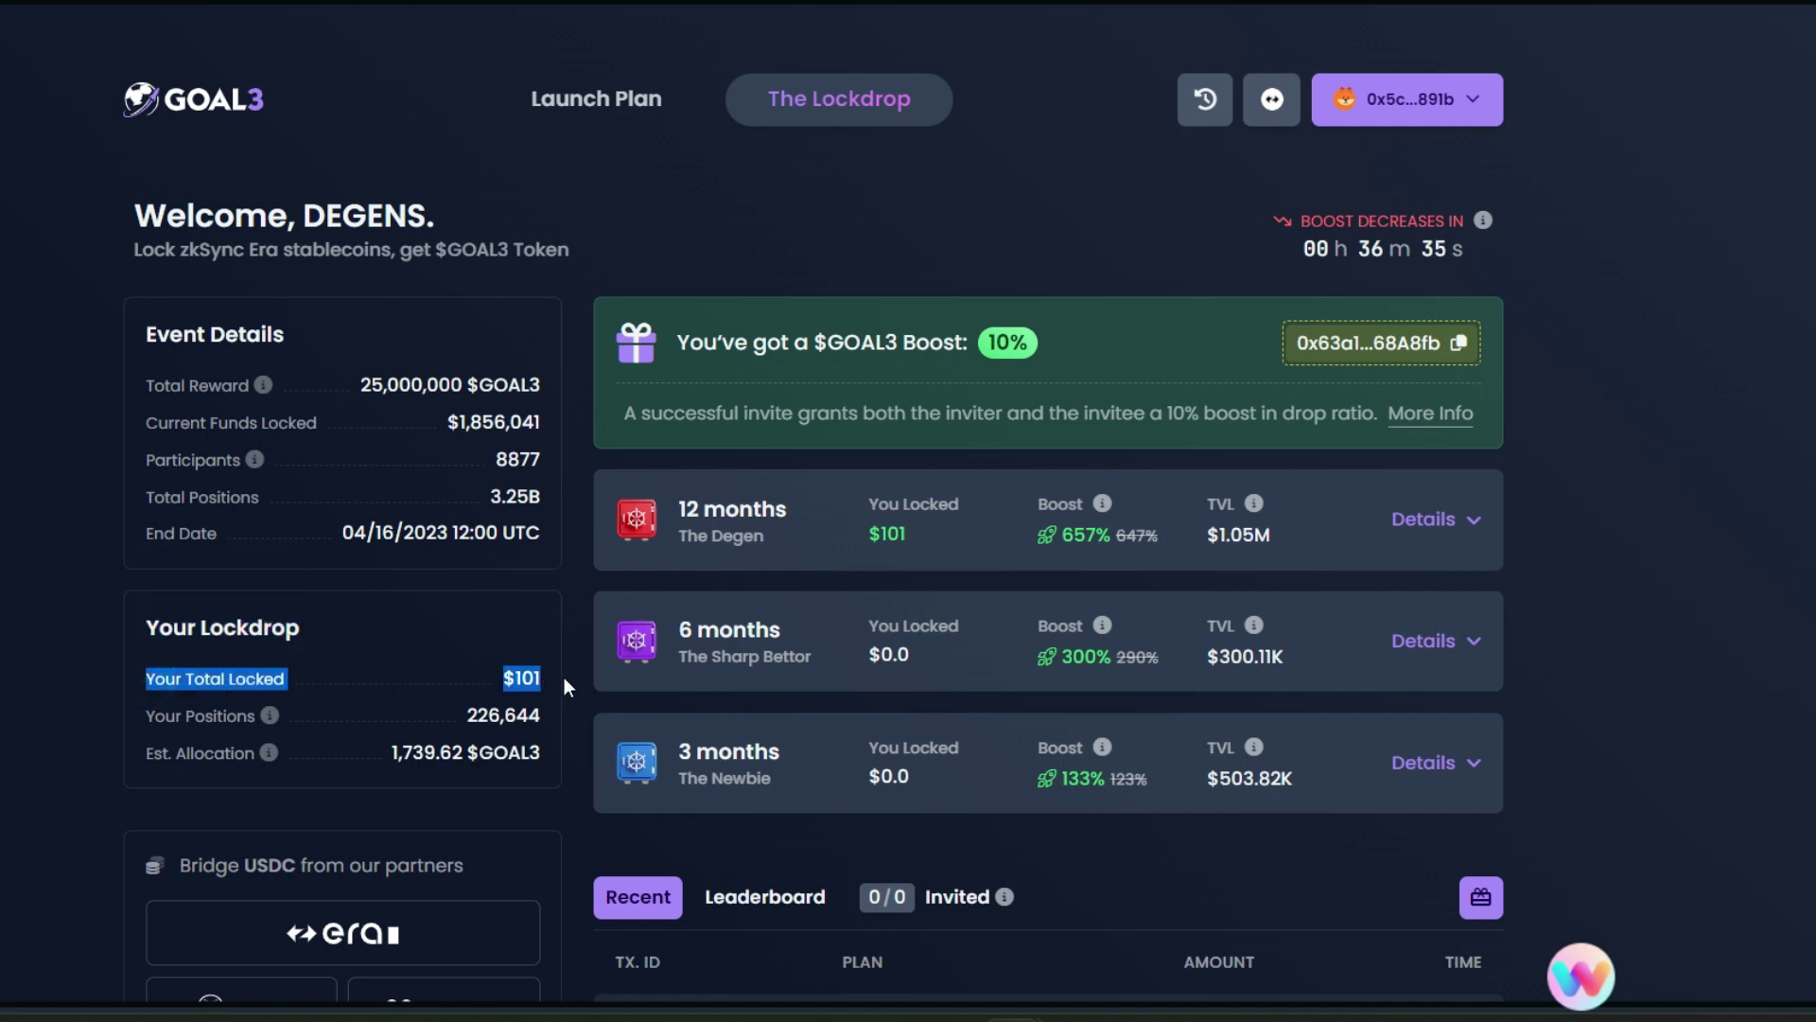
{"action": "left_click_drag", "start_coordinate": [154, 716], "coordinate": [560, 719]}
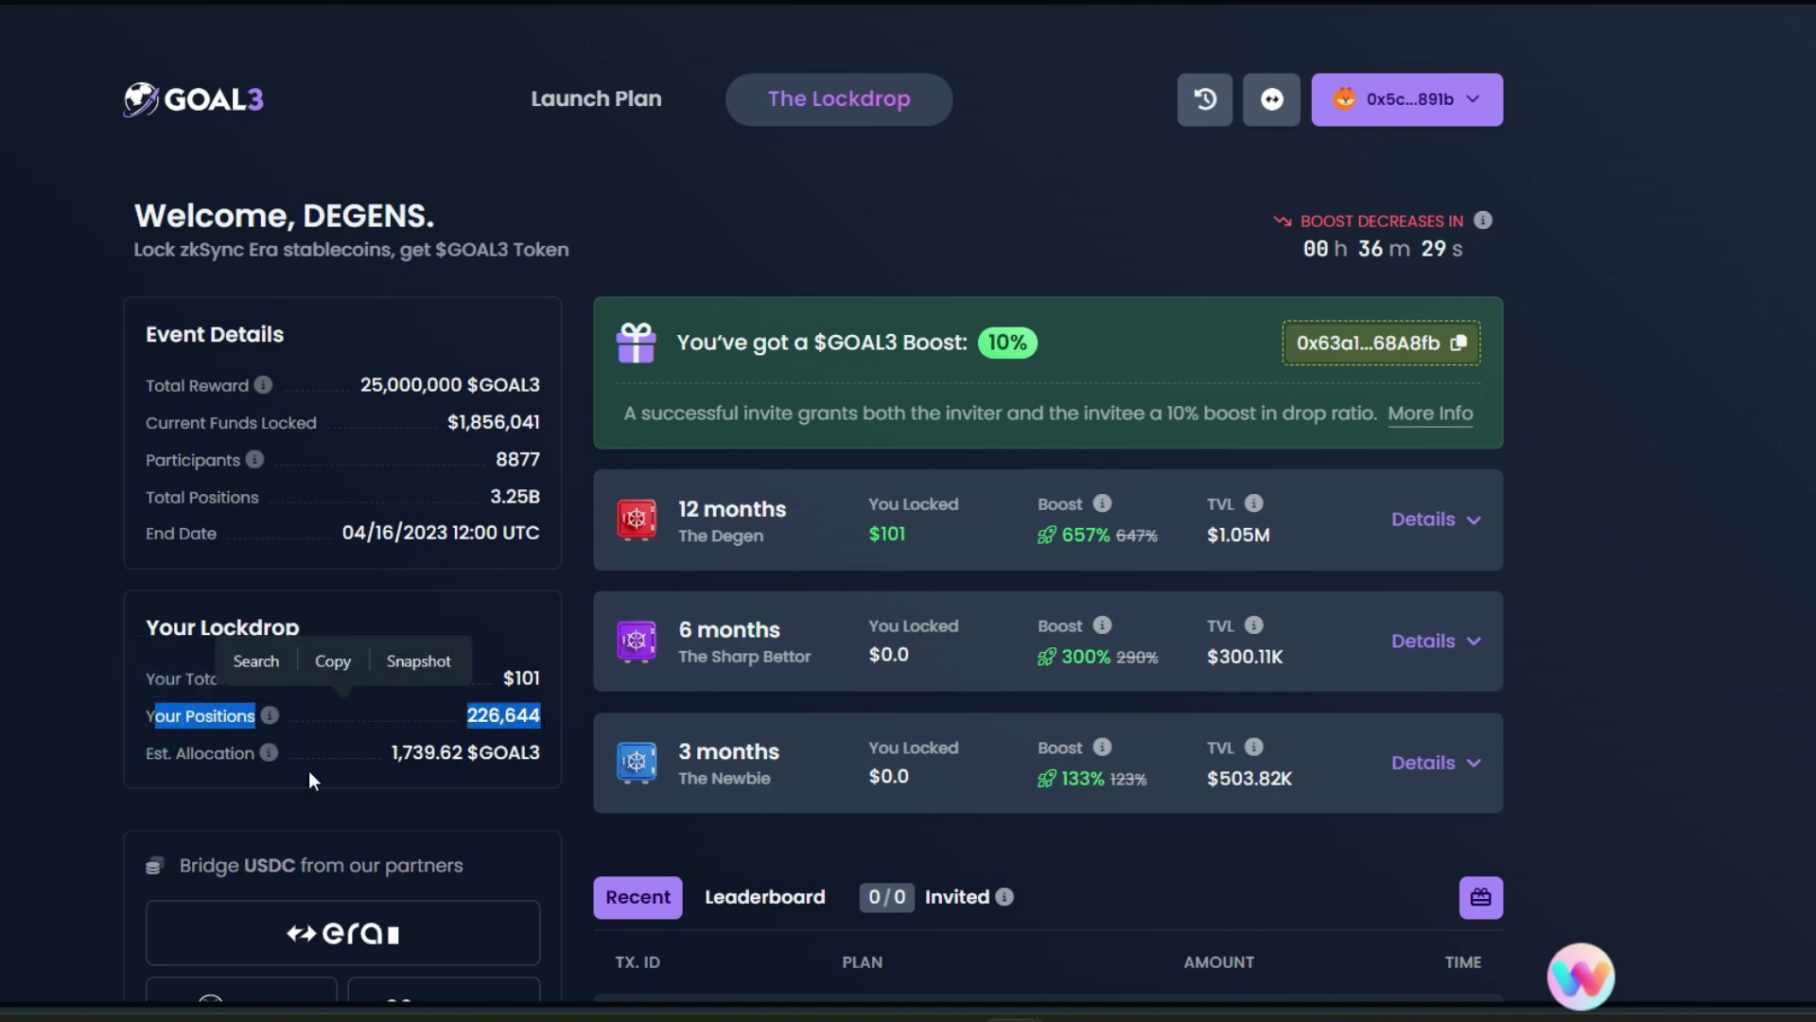
{"action": "left_click_drag", "start_coordinate": [133, 753], "coordinate": [270, 755]}
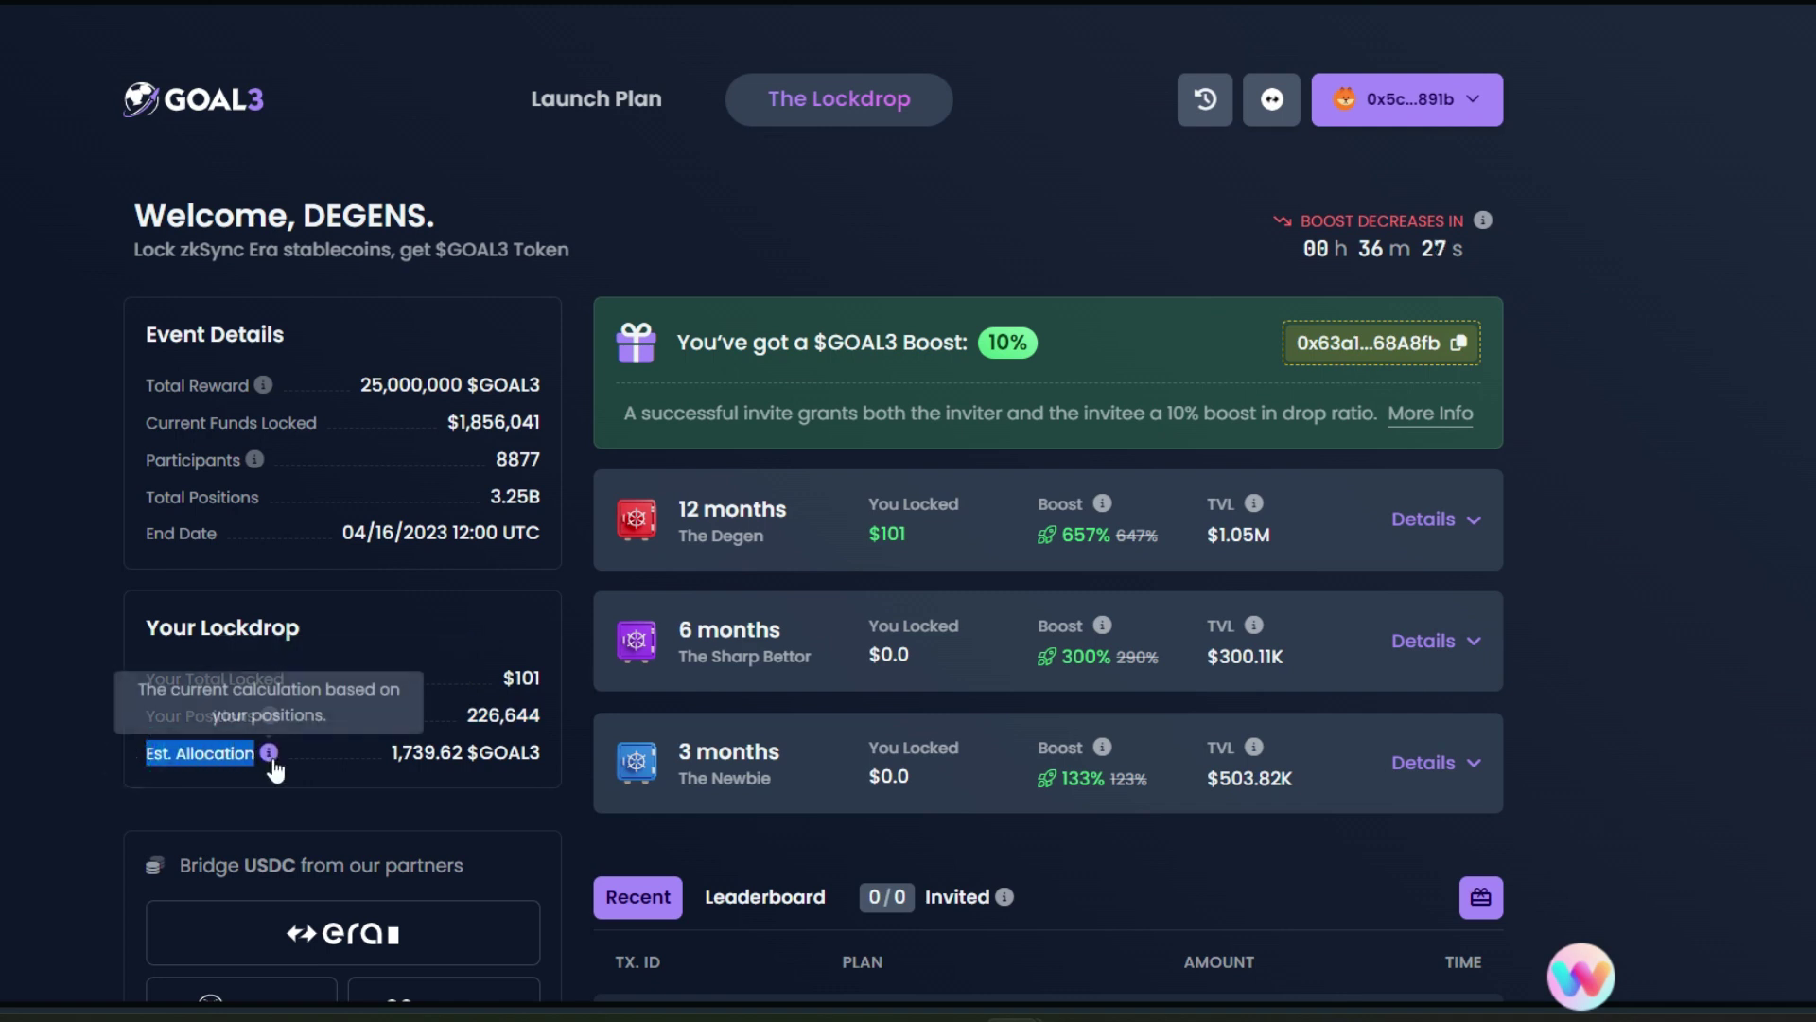
{"action": "left_click", "coordinate": [372, 750]}
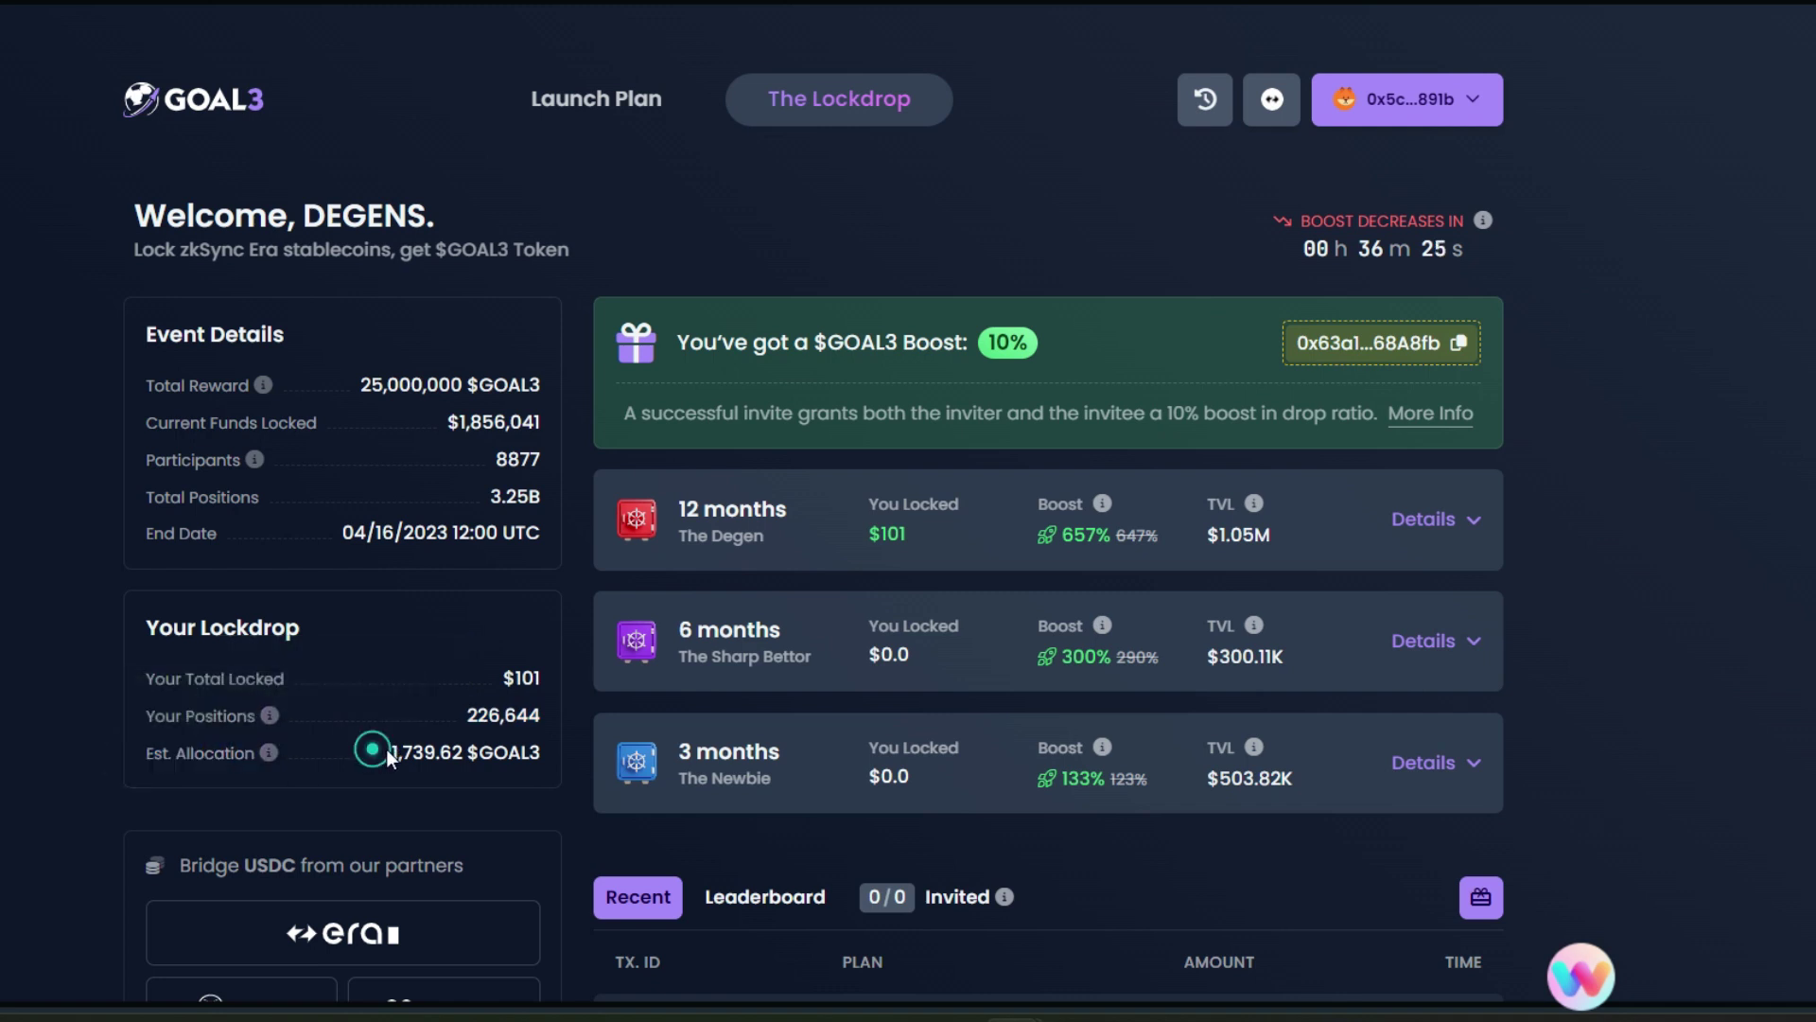
{"action": "left_click_drag", "start_coordinate": [424, 753], "coordinate": [551, 753]}
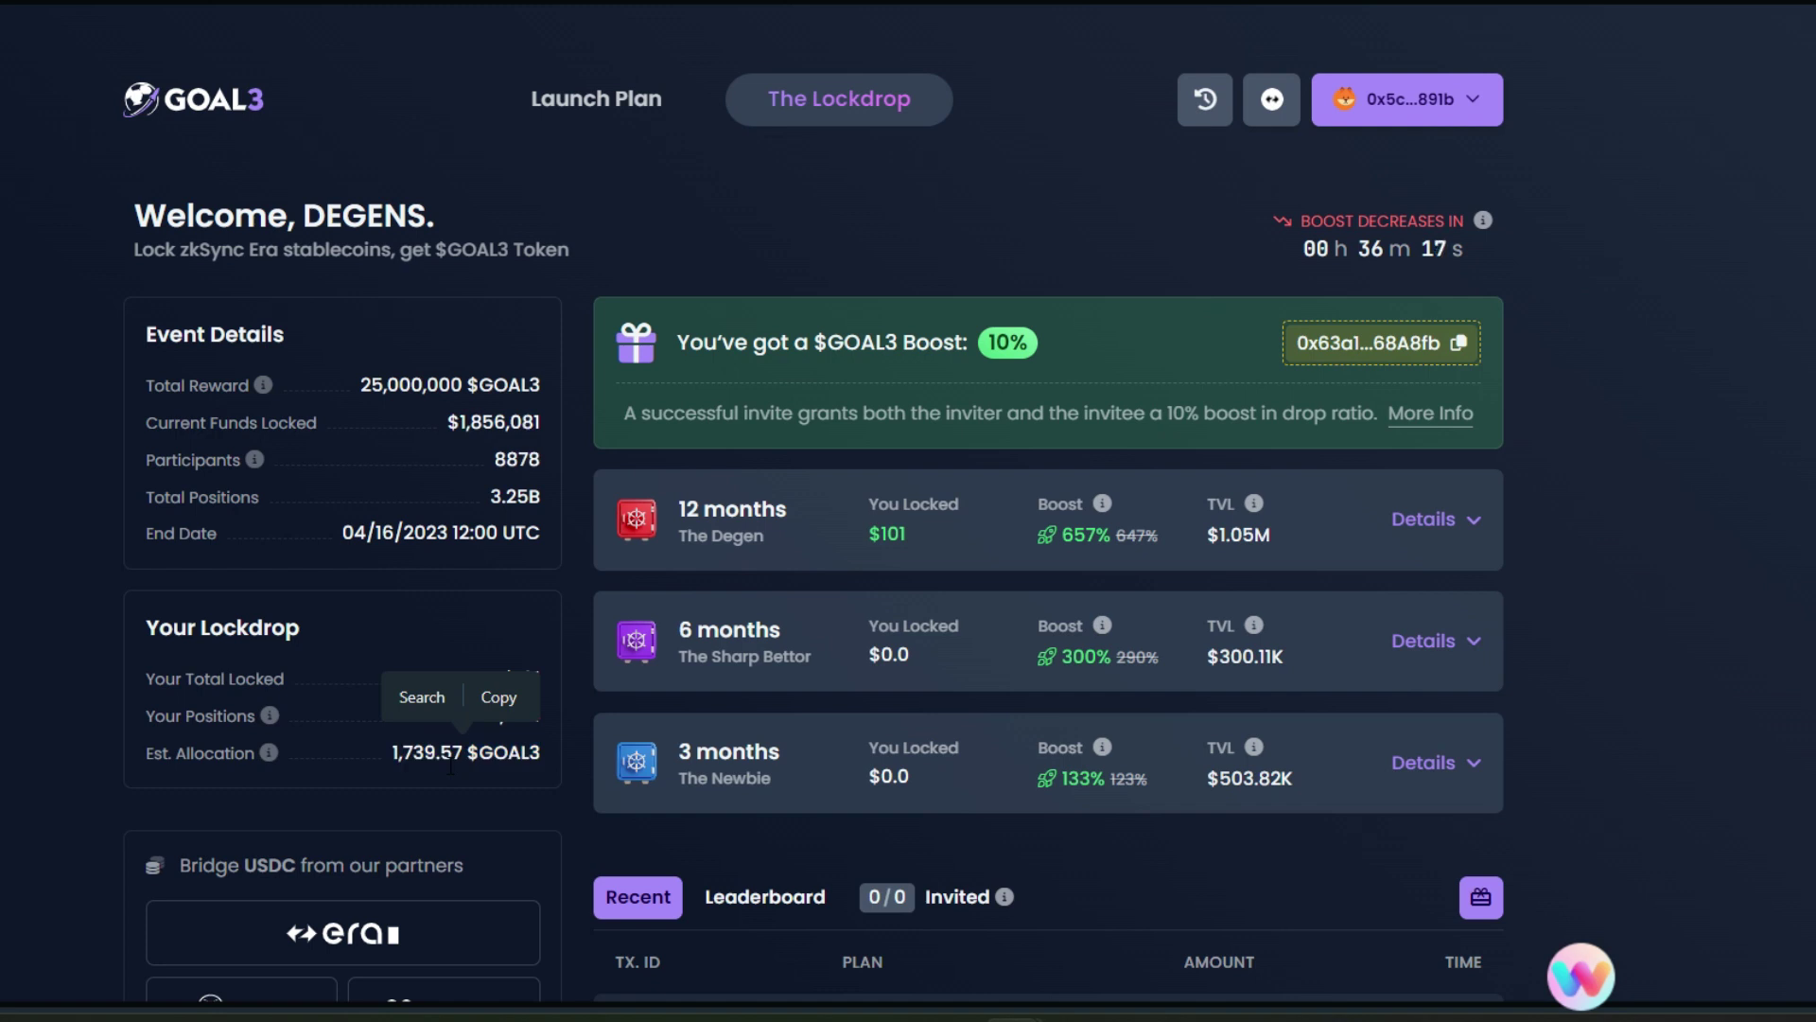
{"action": "left_click", "coordinate": [378, 752]}
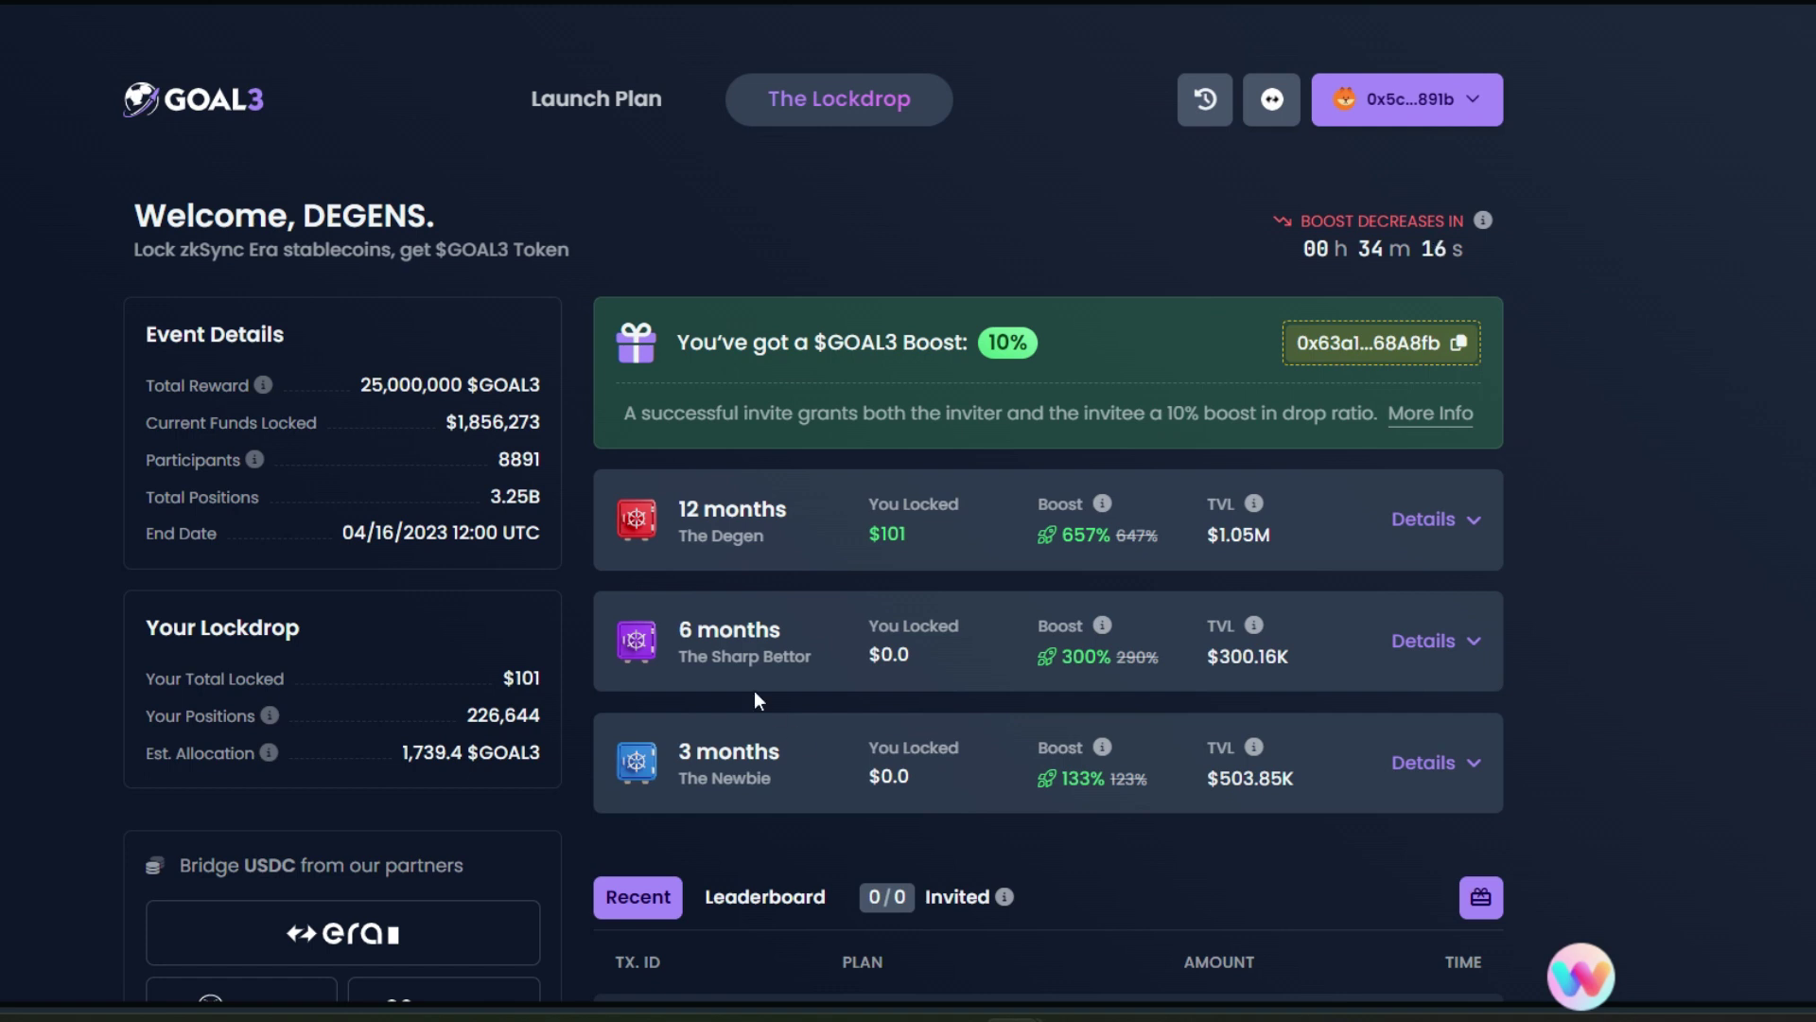
- Expand the 12 months (The Degen) plan to show its lock form, and highlight the whole Your Lockdrop summary
{"action": "left_click", "coordinate": [782, 518]}
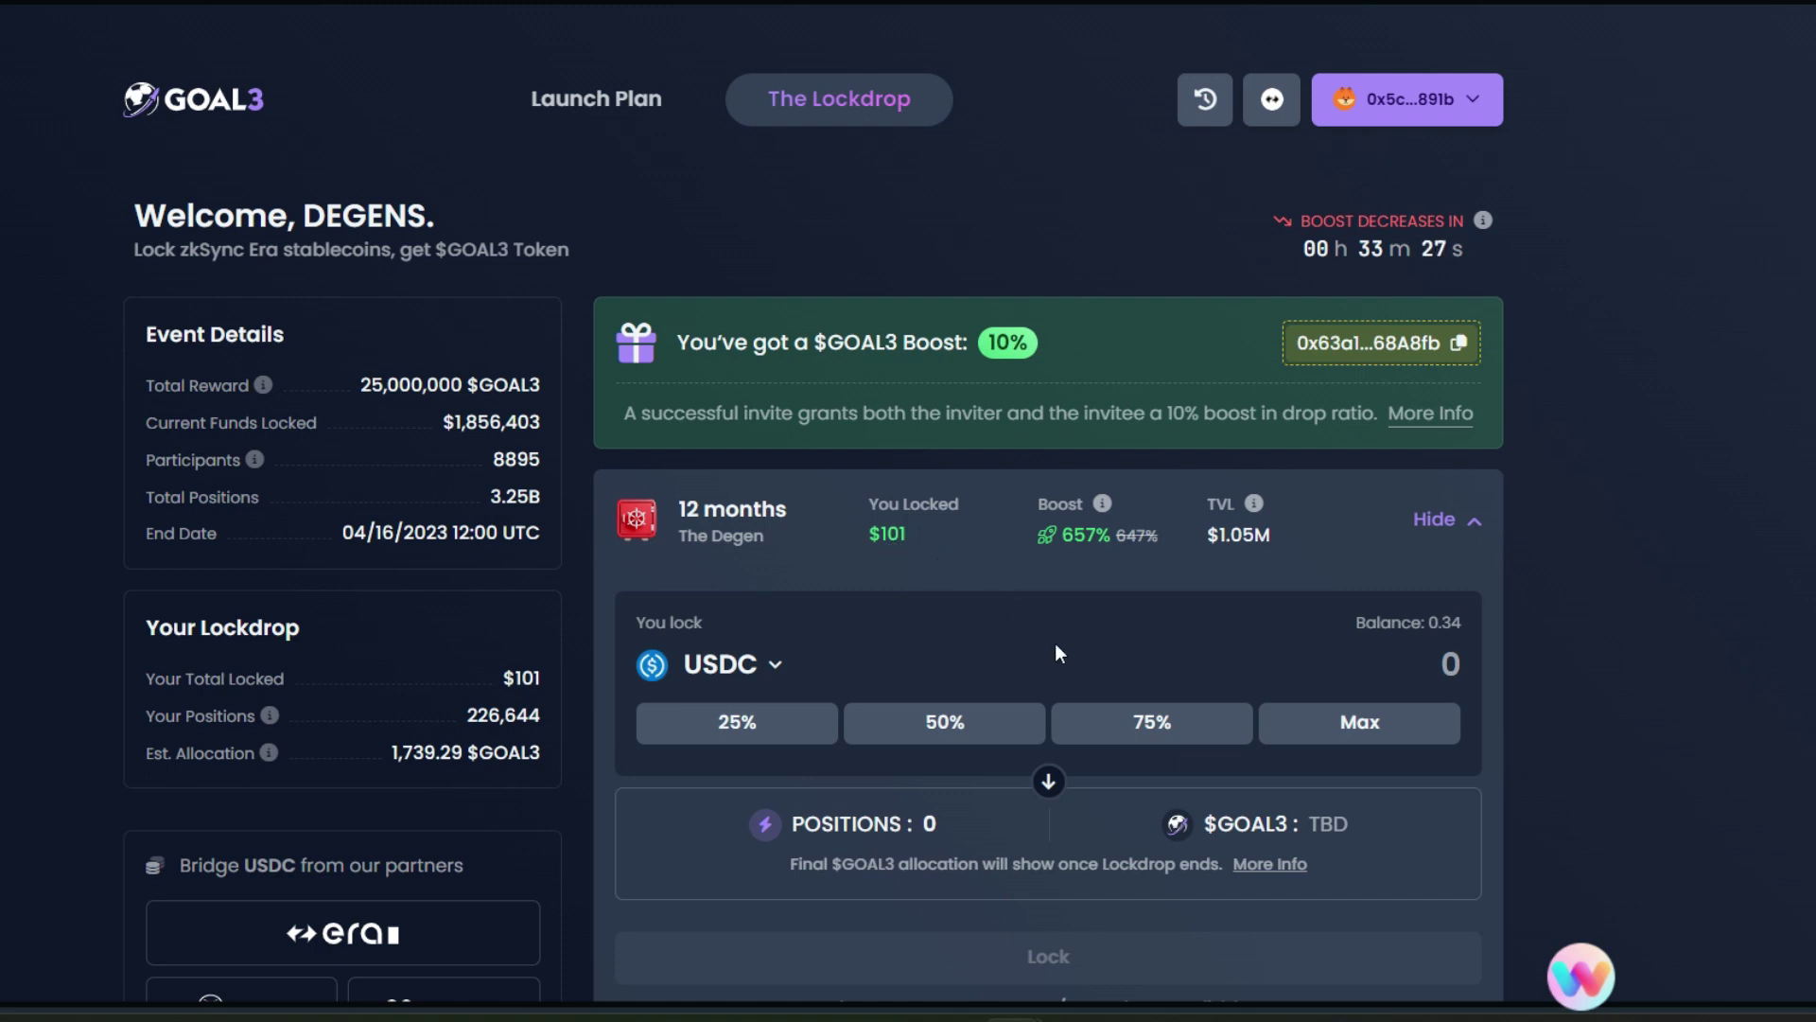
{"action": "scroll", "coordinate": [1058, 652], "scroll_direction": "down", "scroll_amount": 2}
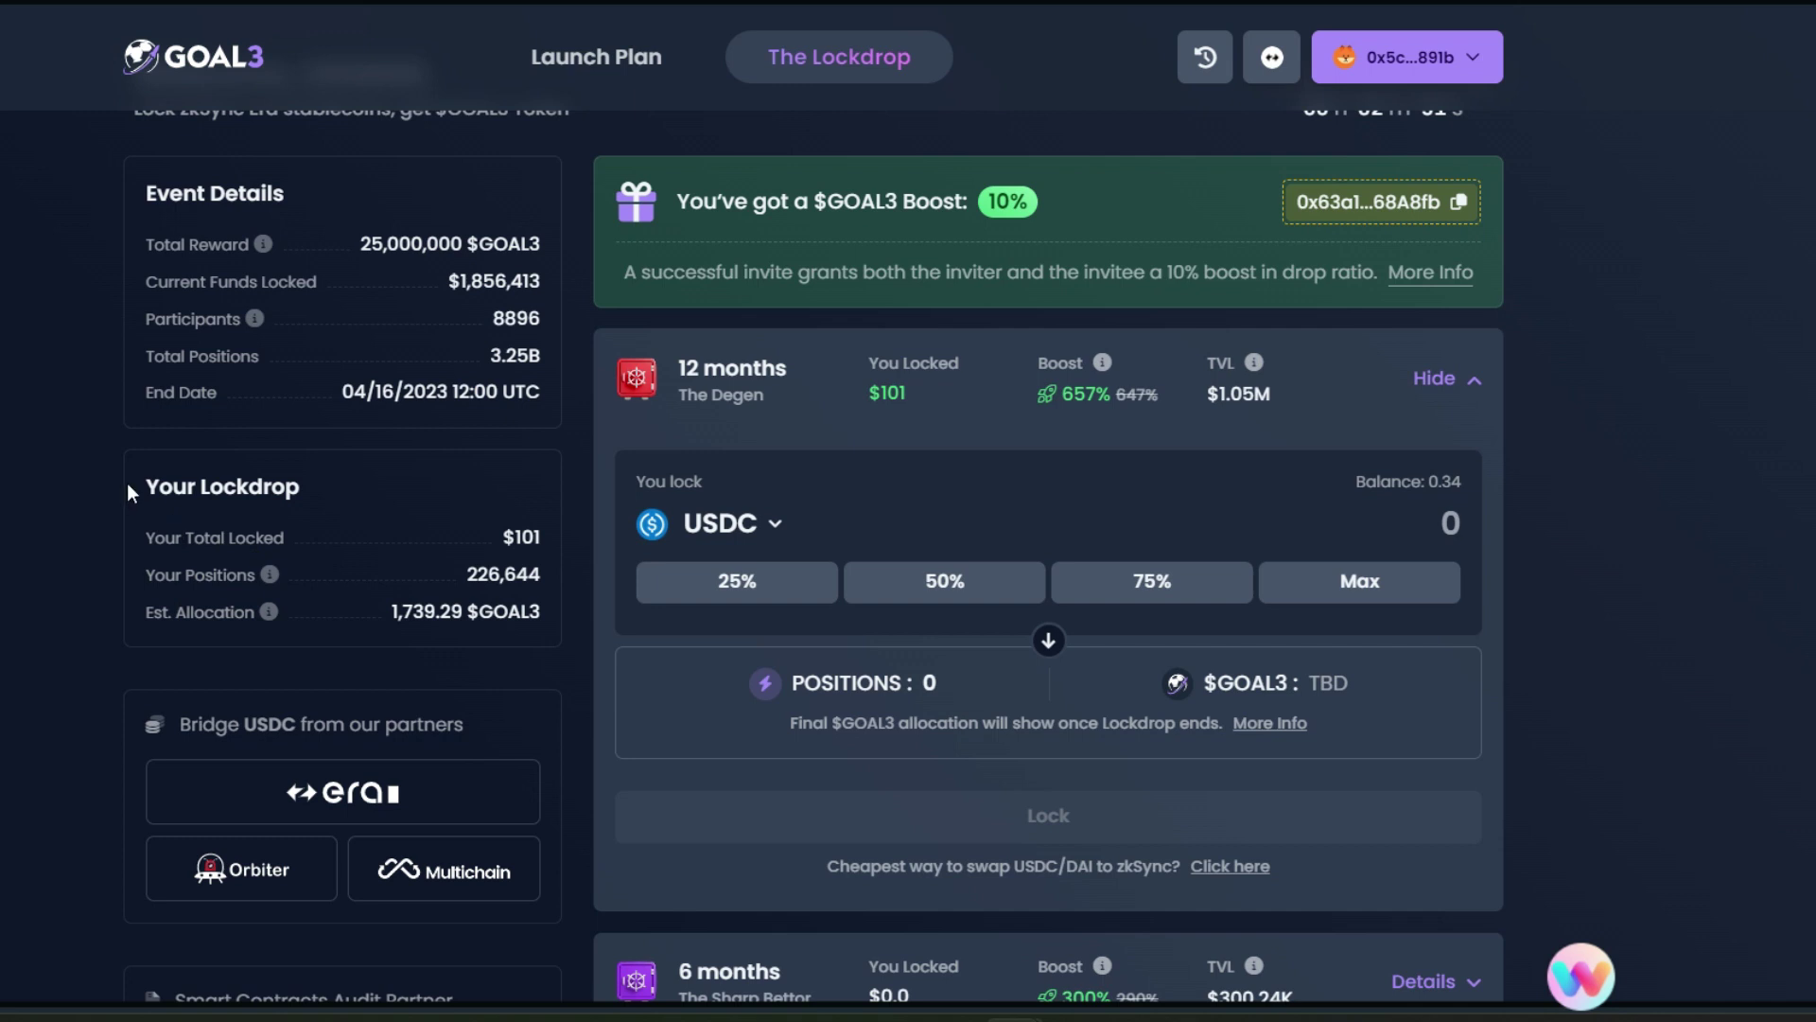
{"action": "left_click_drag", "start_coordinate": [145, 480], "coordinate": [560, 646]}
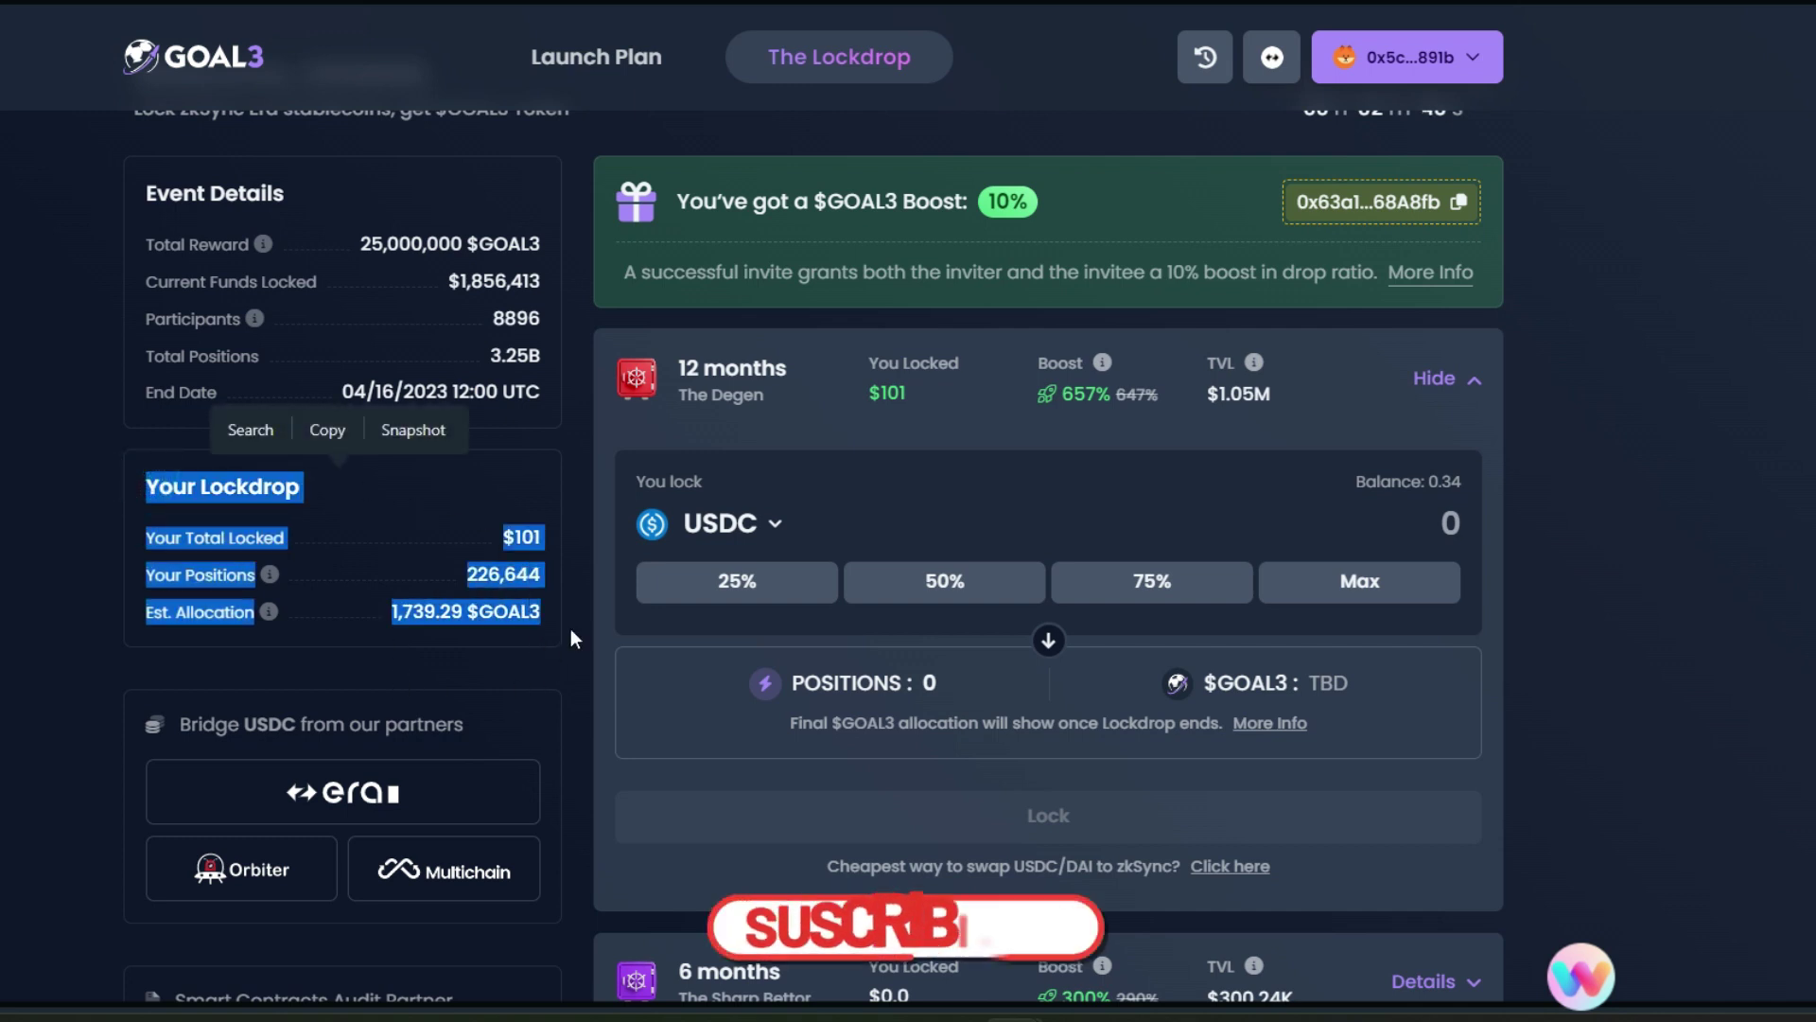